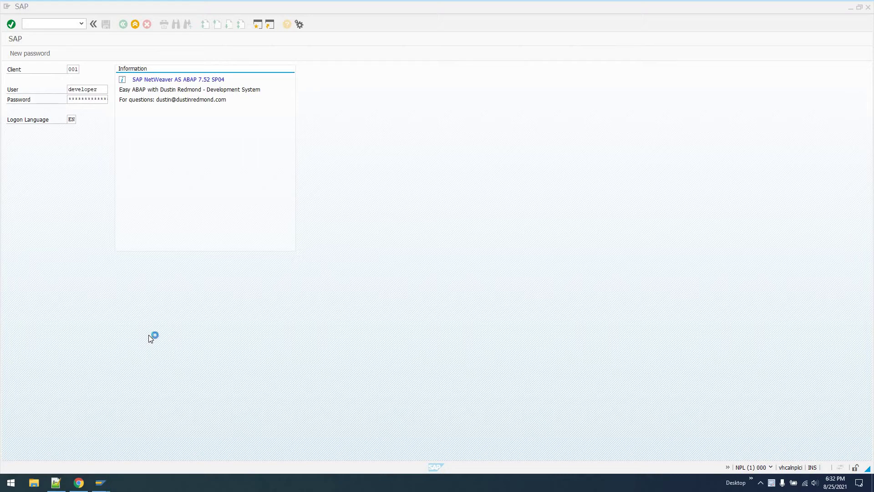
# - Submit the password in the SAP logon window to log on to client 001
pyautogui.click(786, 470)
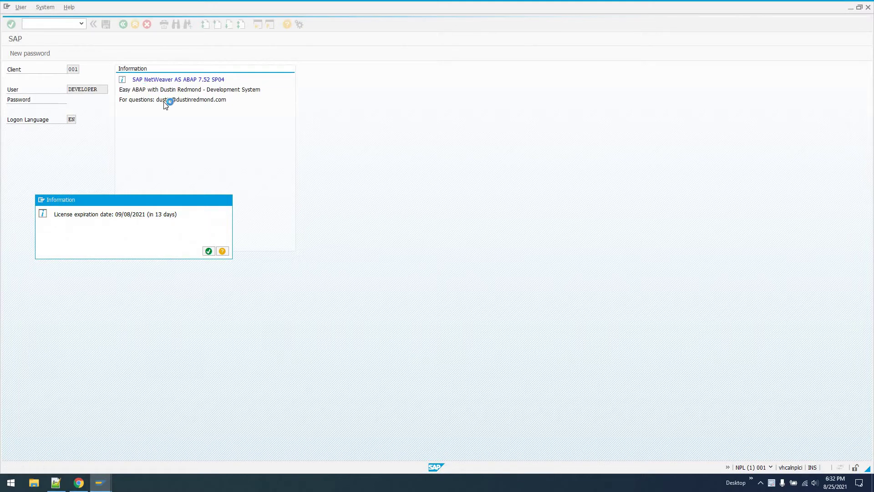
pyautogui.press('Return')
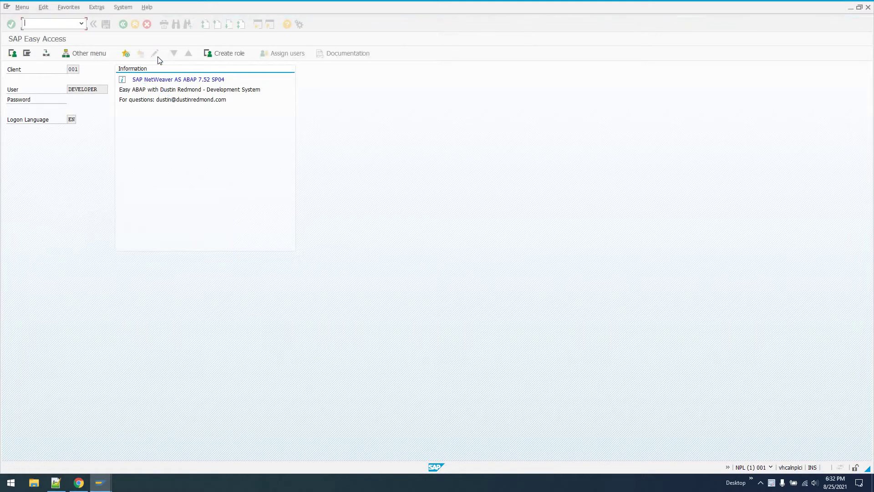
pyautogui.click(123, 7)
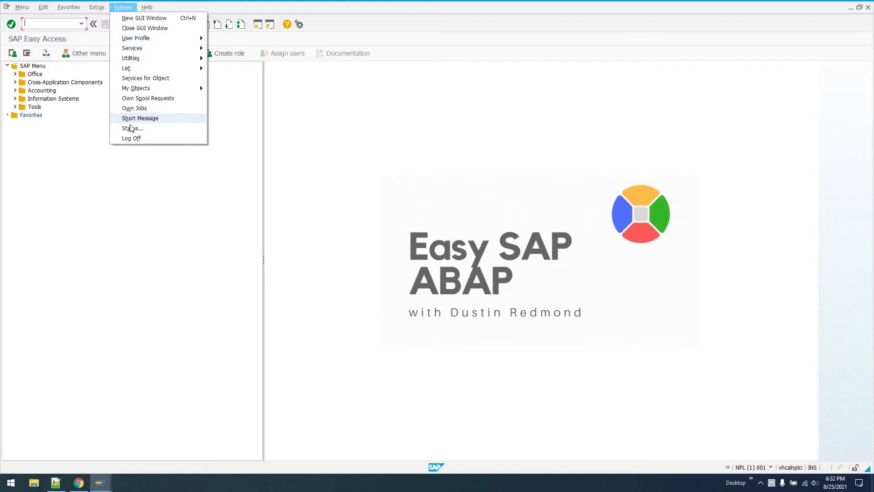
pyautogui.click(154, 128)
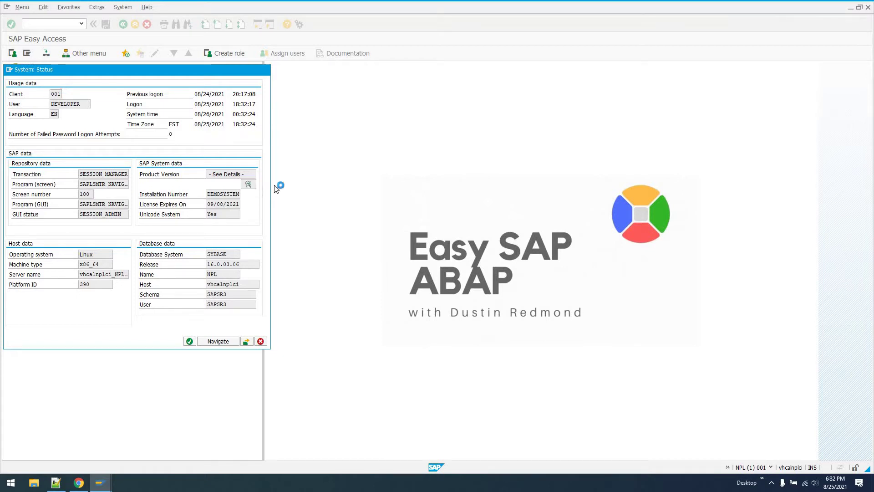
pyautogui.click(248, 184)
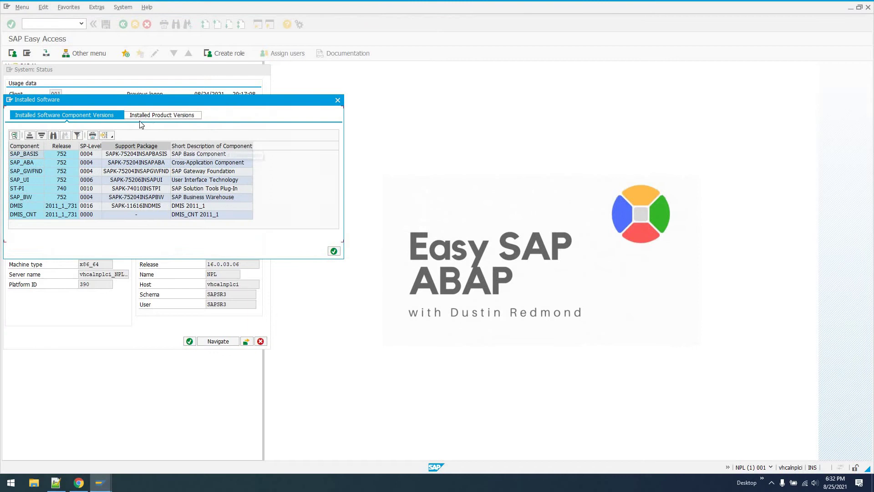
pyautogui.hotkey('ctrl', 'pagedown')
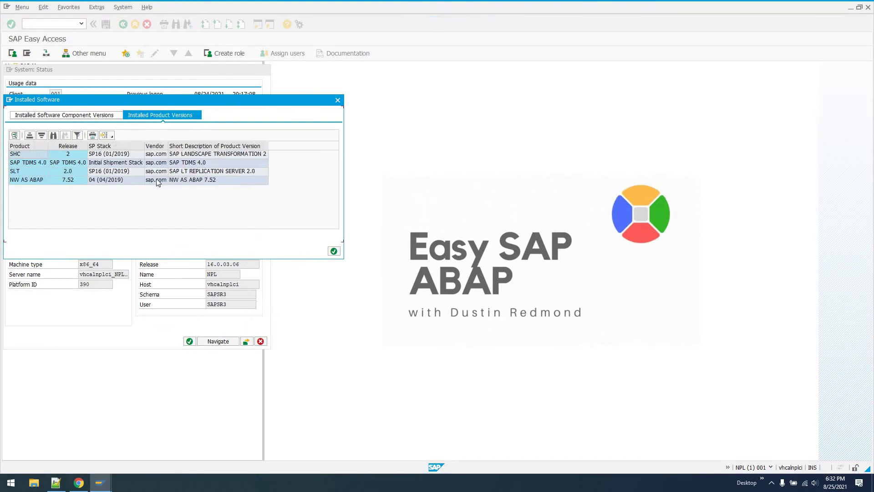
pyautogui.click(198, 178)
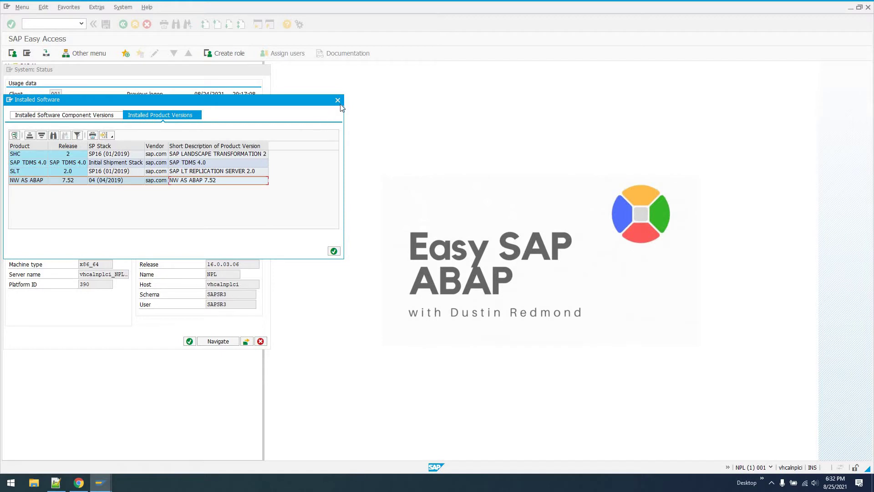
# - Close the status overview and run transaction SICF to list the service tree
pyautogui.click(264, 69)
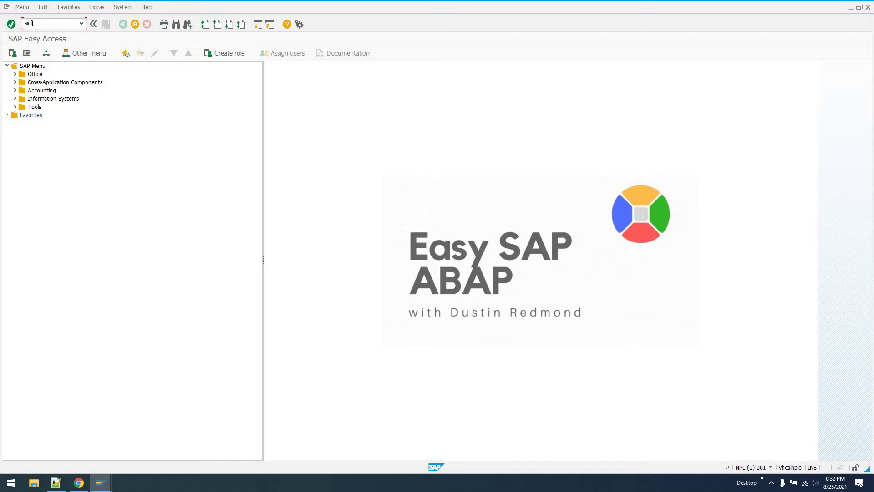
pyautogui.press('Return')
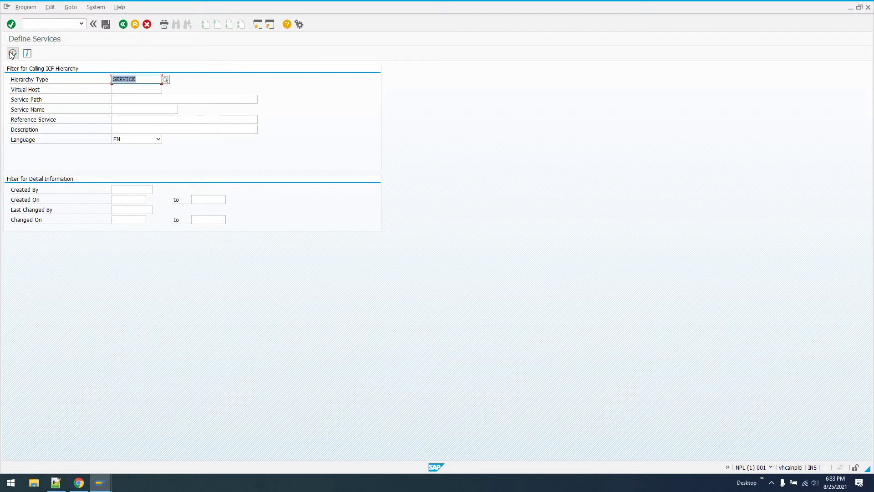
pyautogui.press('F8')
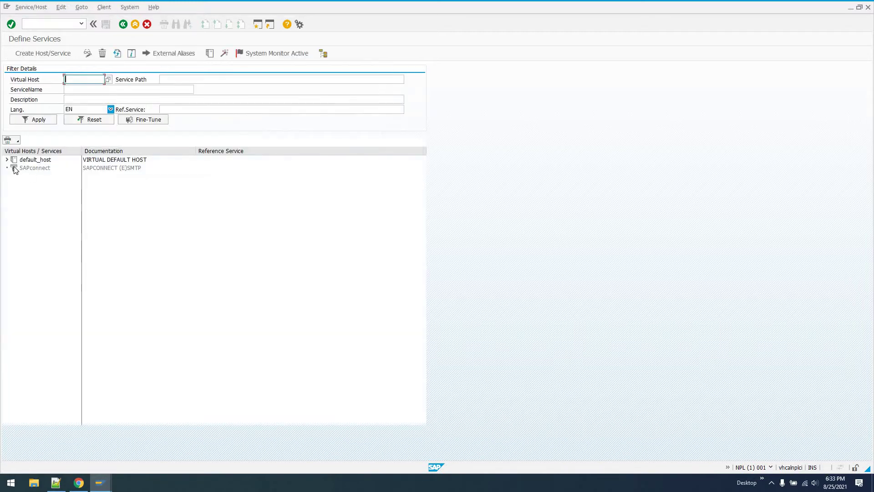
# - Expand default_host > sap > bc > webdynpro and inspect the webdynpro service's actions
pyautogui.click(6, 159)
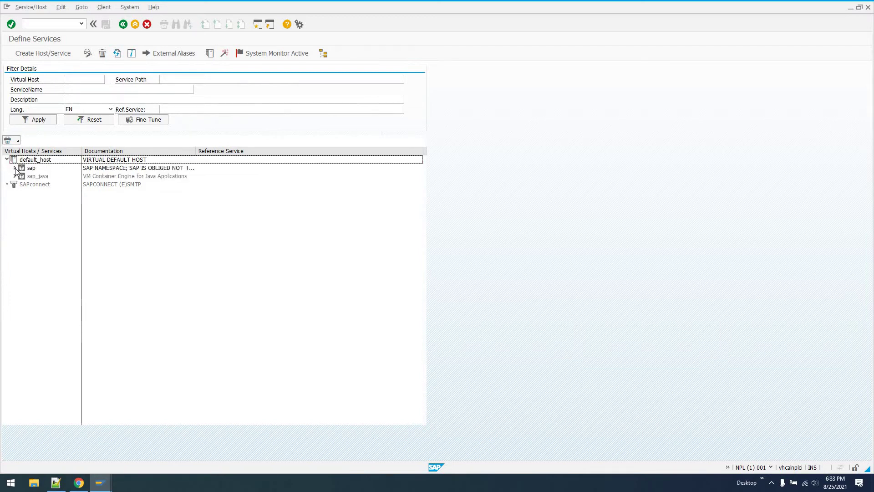
pyautogui.click(15, 168)
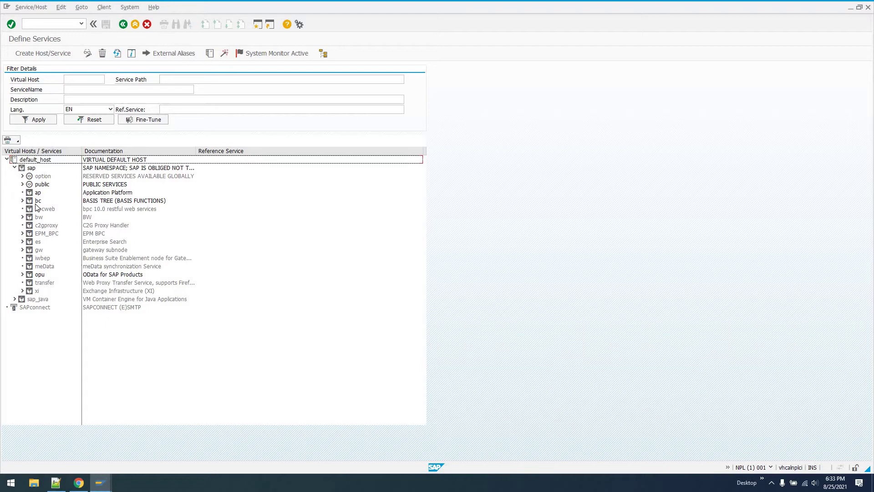
pyautogui.click(22, 192)
pyautogui.click(22, 200)
pyautogui.scroll(-3, 104, 299)
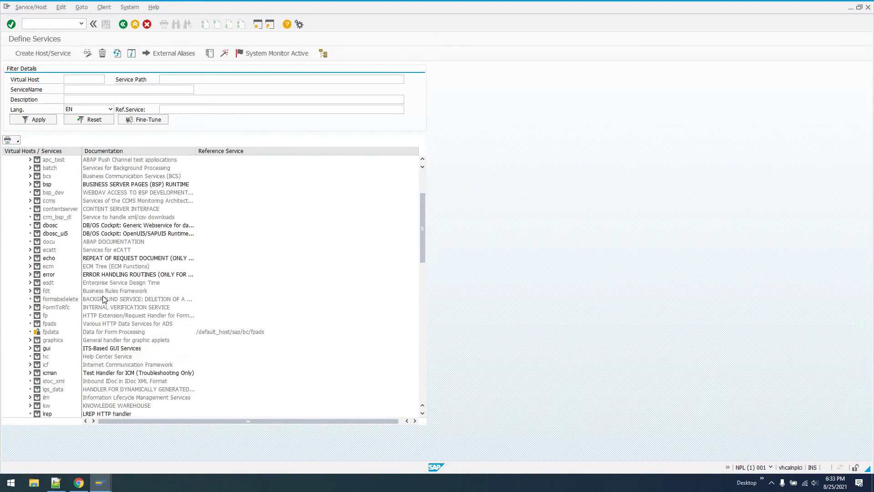
pyautogui.scroll(-18, 104, 299)
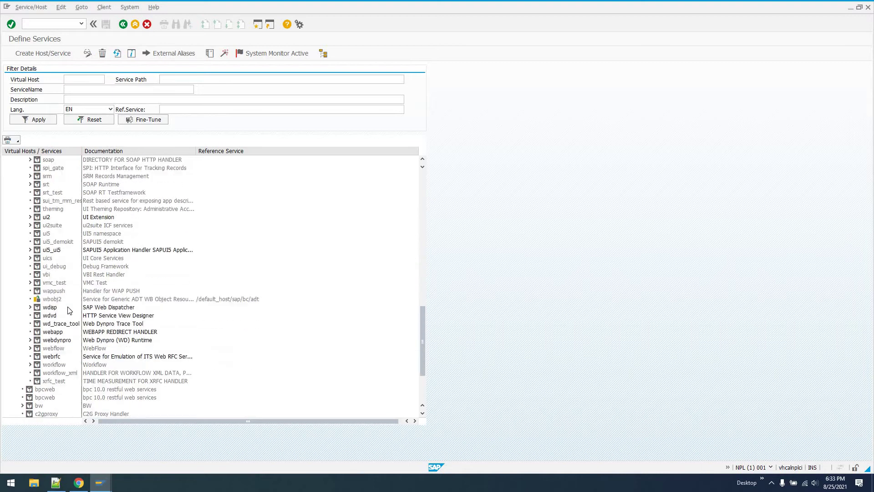
pyautogui.scroll(-1, 46, 339)
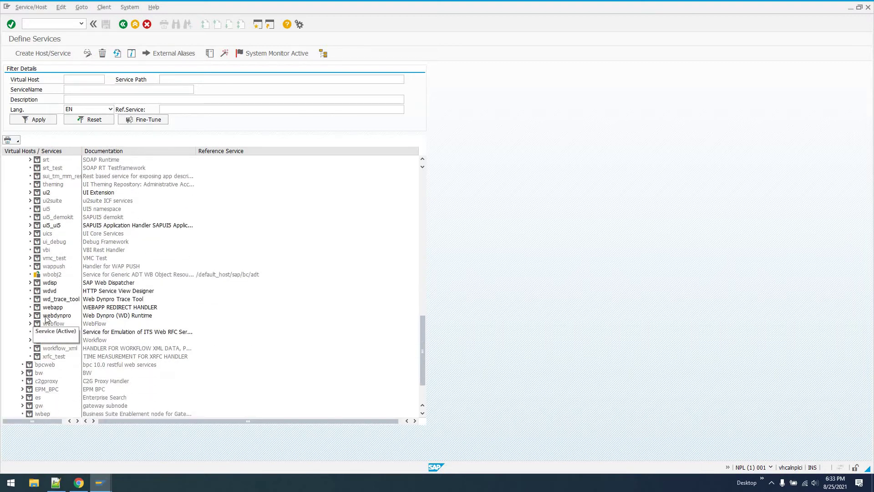
pyautogui.click(30, 315)
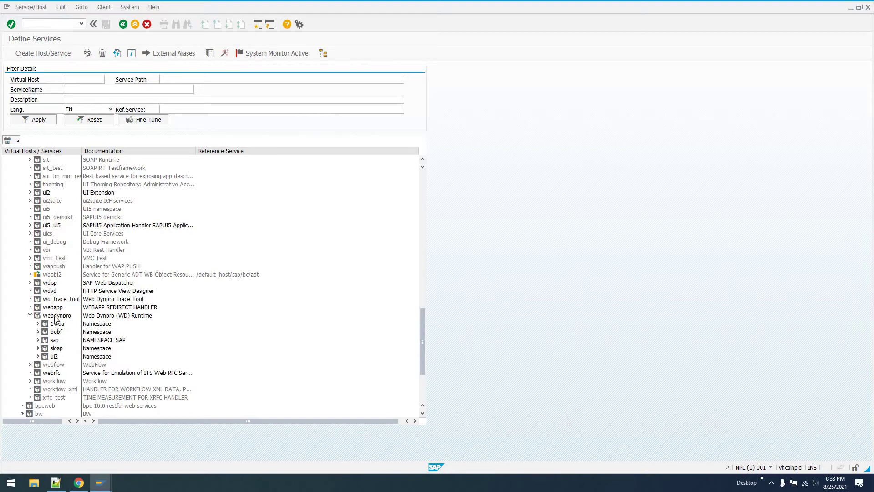
pyautogui.rightClick(55, 317)
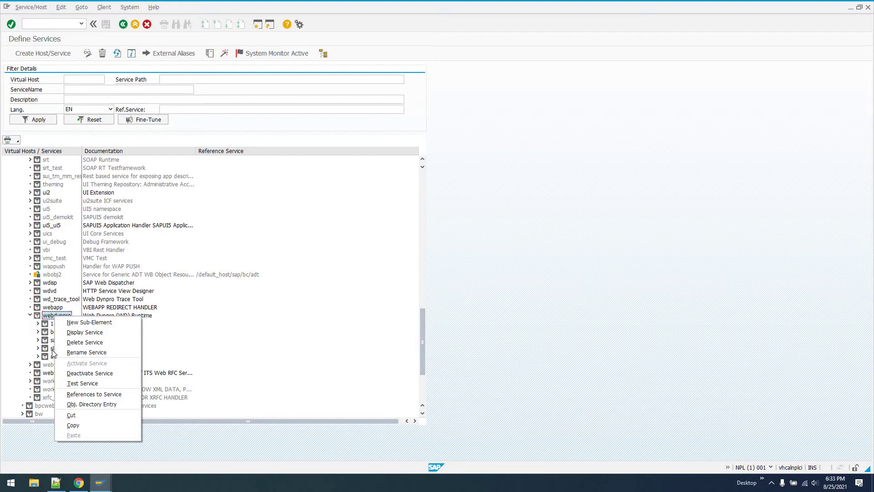
pyautogui.click(54, 325)
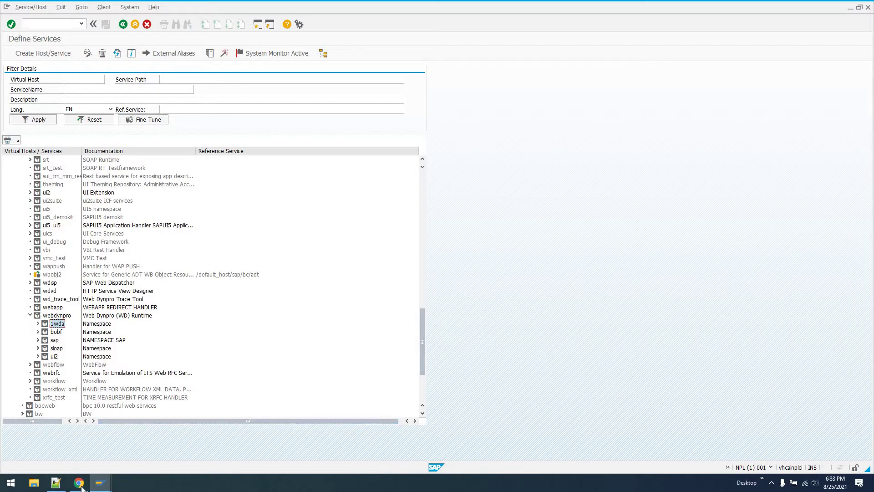
# - Bring the SAP Help 'Active Services in SICF' page forward and maximize it
pyautogui.moveTo(81, 488)
pyautogui.click(77, 437)
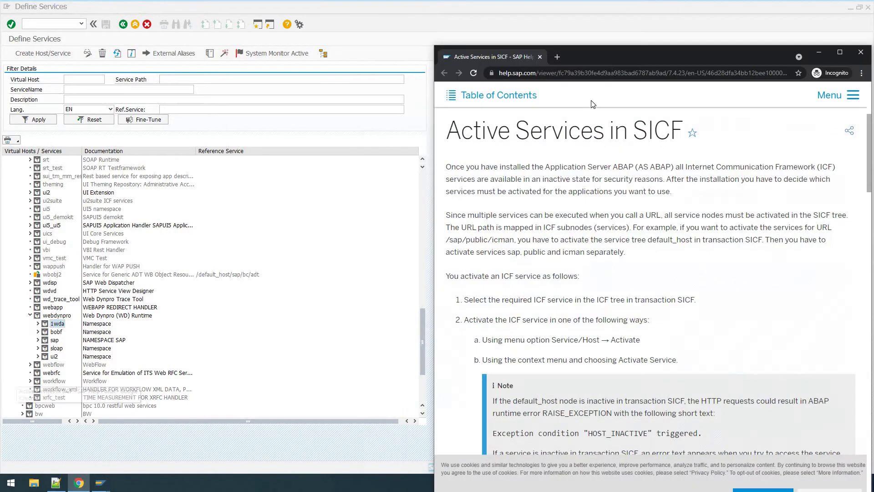
pyautogui.doubleClick(583, 63)
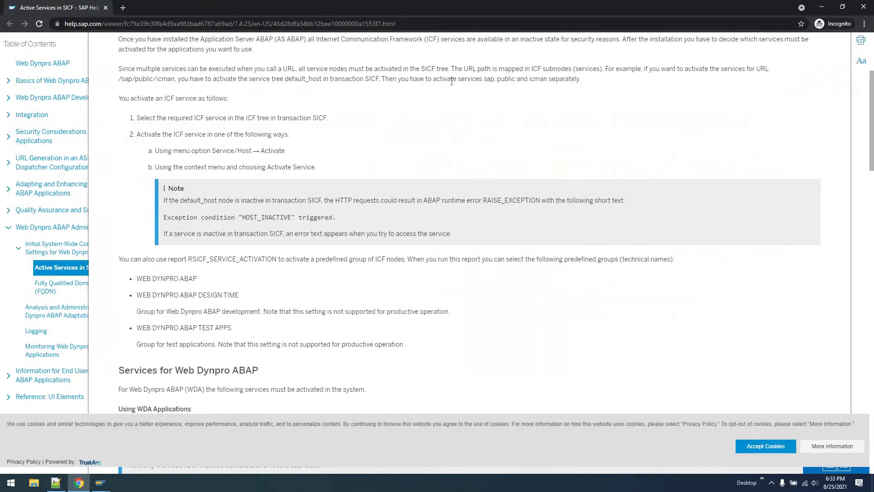
# - Read the activation steps and the RSICF_SERVICE_ACTIVATION report's predefined Web Dynpro groups
pyautogui.scroll(5, 428, 171)
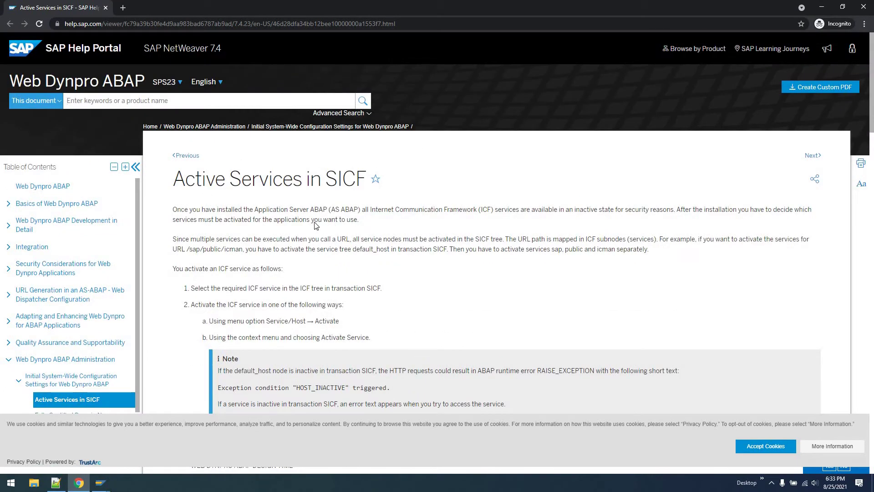
pyautogui.scroll(-6, 371, 227)
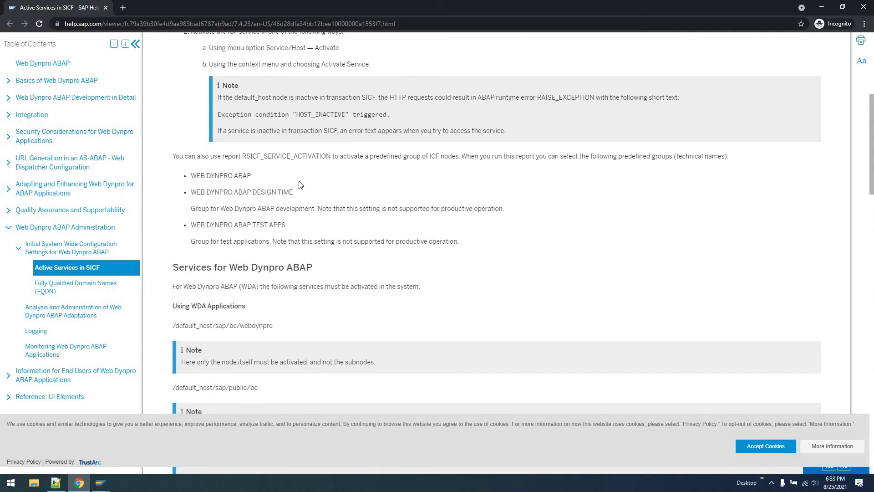
pyautogui.scroll(-5, 262, 164)
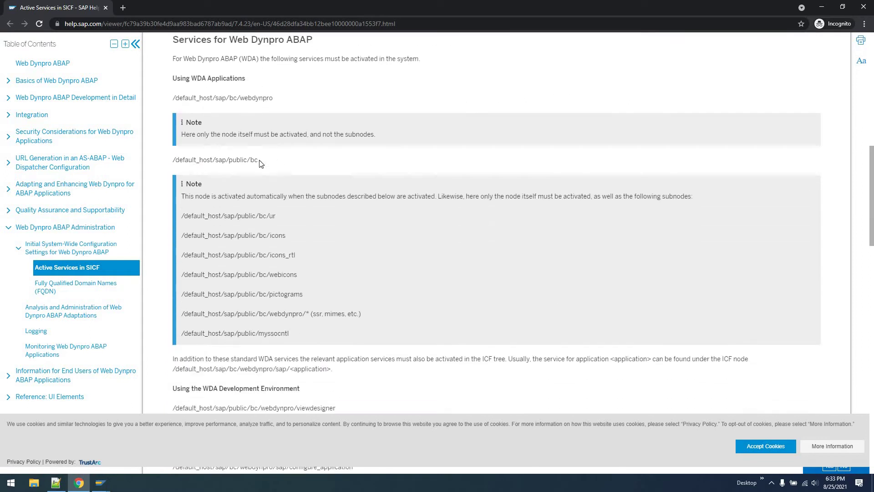
pyautogui.scroll(-6, 305, 162)
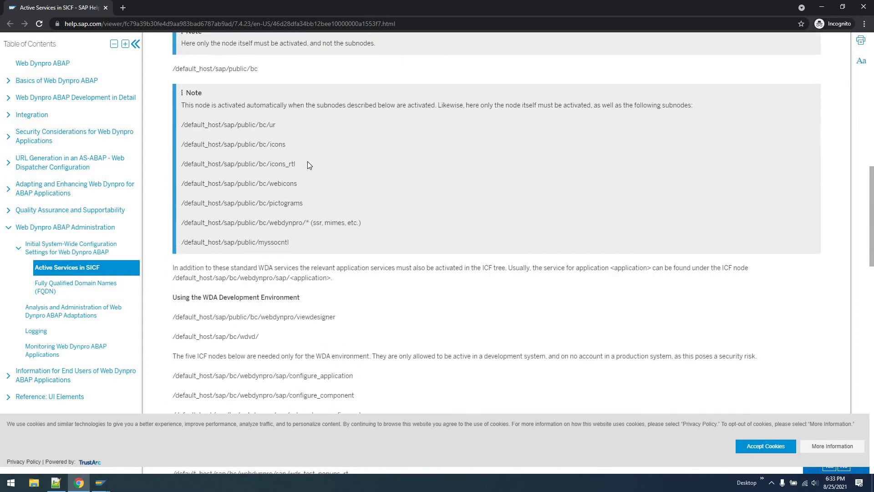
pyautogui.scroll(-7, 343, 147)
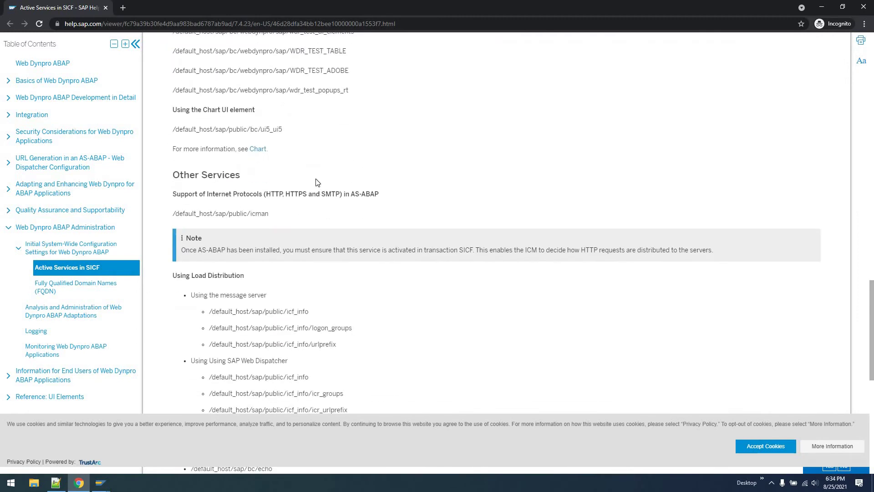
pyautogui.scroll(-6, 319, 182)
pyautogui.scroll(-2, 305, 189)
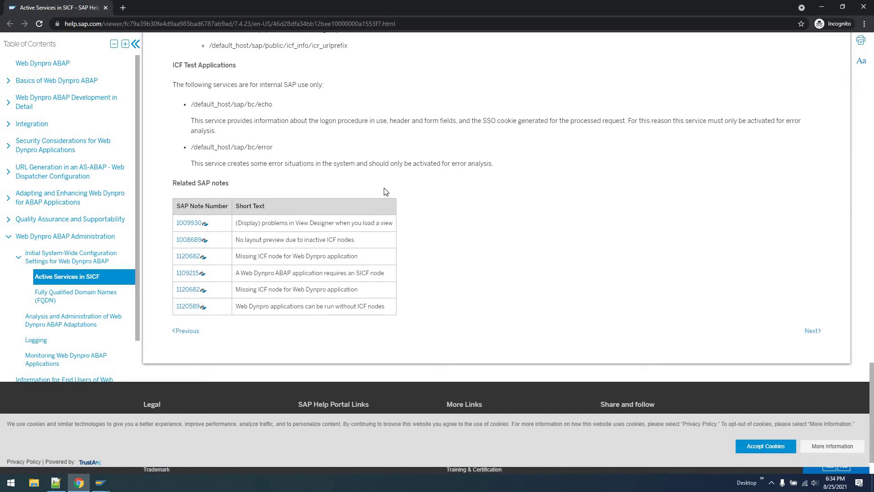
pyautogui.scroll(13, 384, 190)
pyautogui.scroll(15, 359, 145)
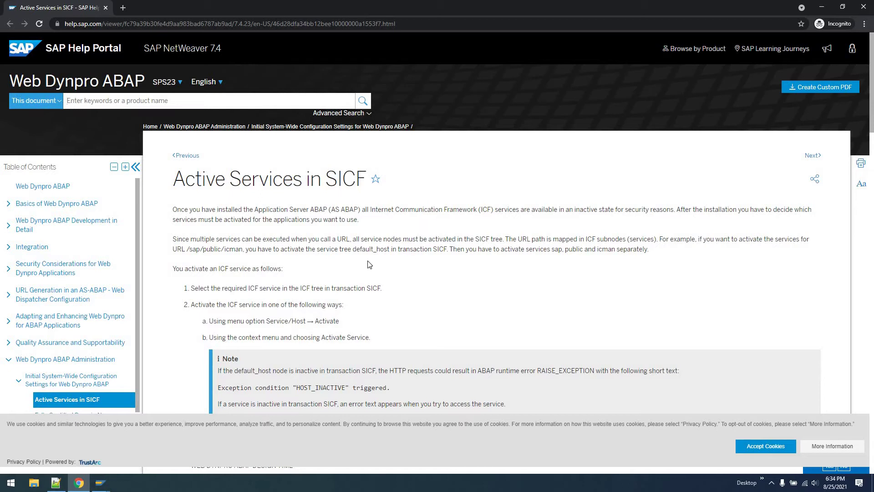
pyautogui.scroll(-3, 369, 214)
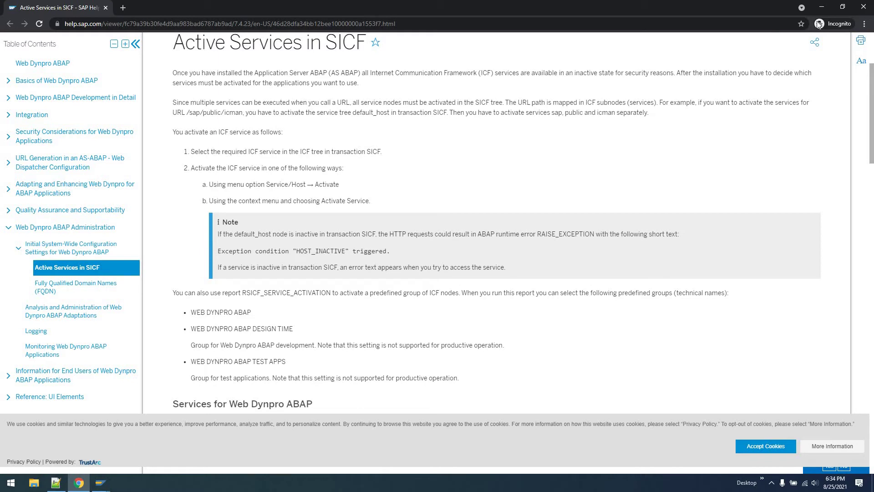
# - Confirm the webdynpro service under sap/bc is active, with Activate Service greyed out
pyautogui.click(841, 6)
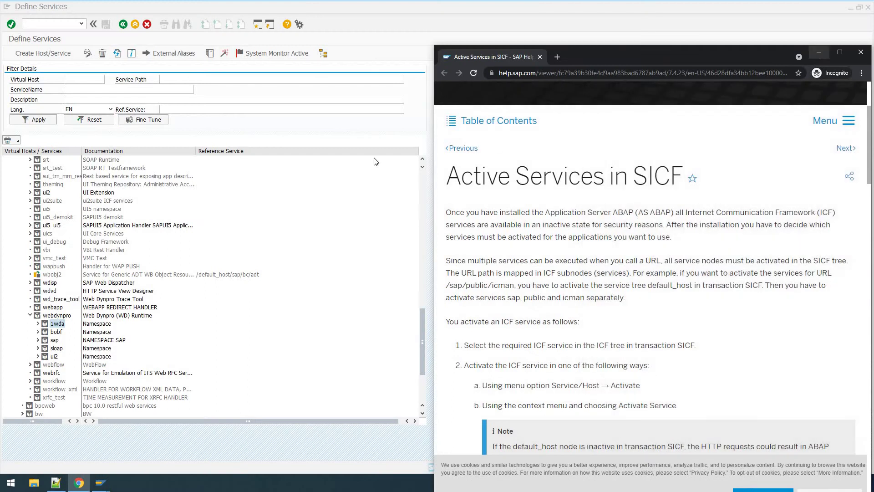
pyautogui.click(330, 193)
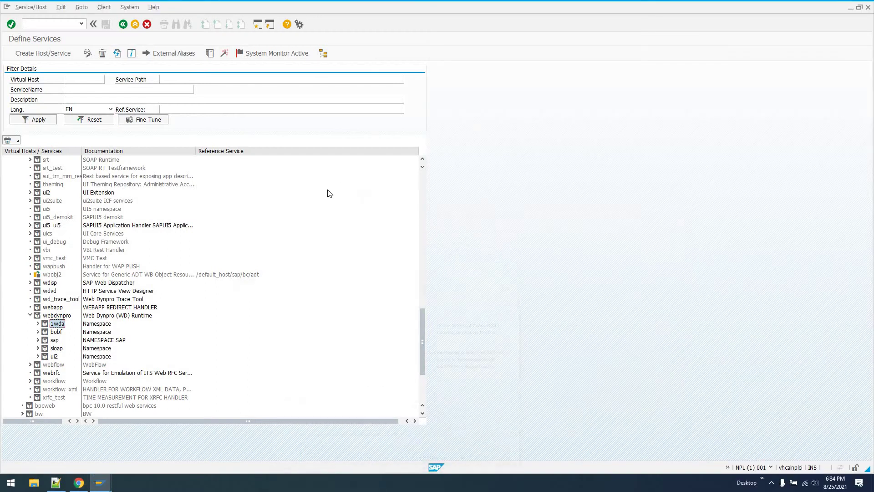
pyautogui.click(37, 316)
pyautogui.rightClick(37, 316)
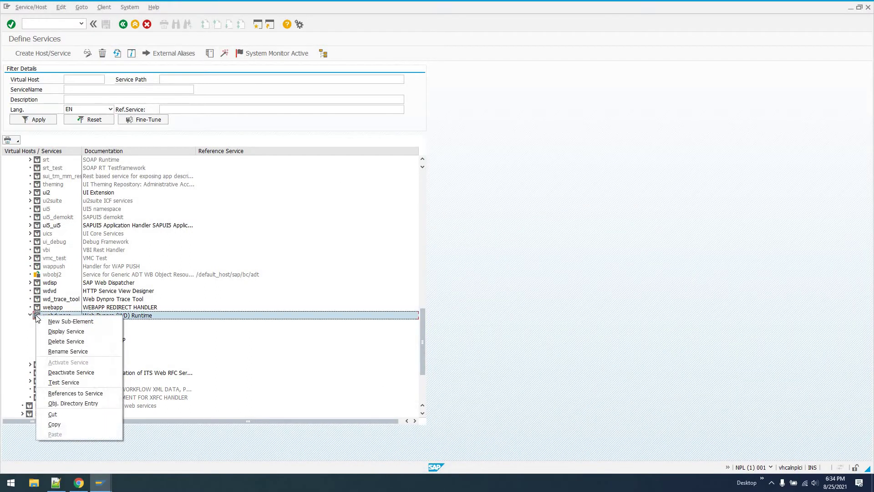
pyautogui.click(166, 323)
# - Confirm the webdynpro service under sap/public/bc is also active, then return to SAP Easy Access
pyautogui.scroll(5, 59, 225)
pyautogui.scroll(15, 58, 225)
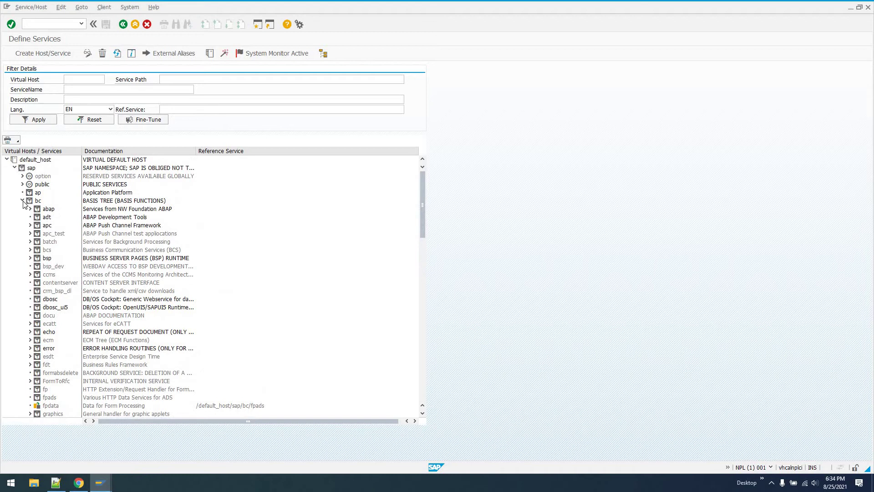
pyautogui.click(23, 184)
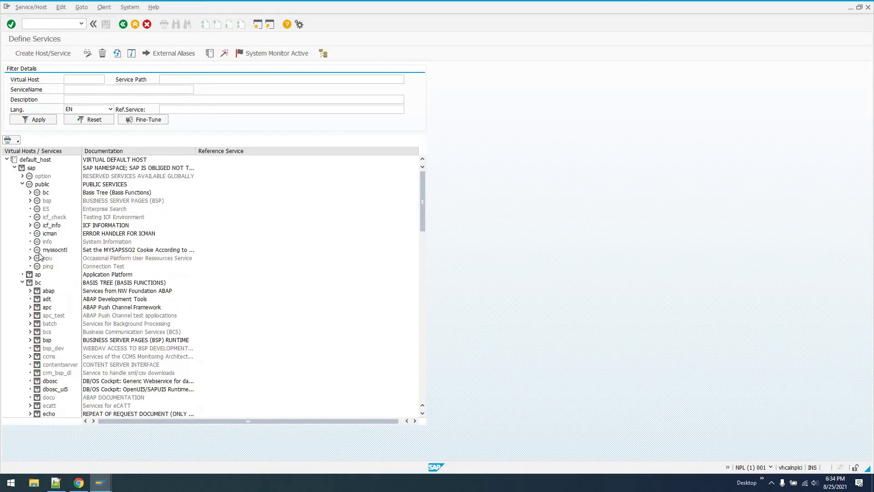
pyautogui.click(30, 193)
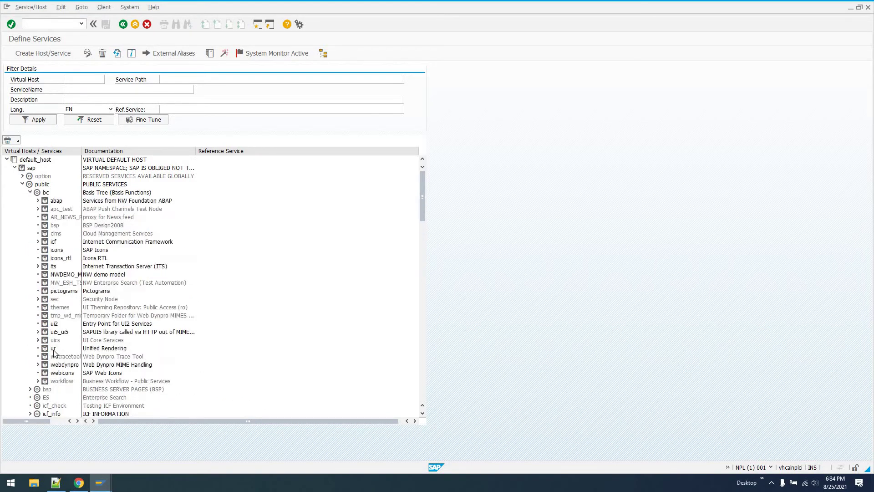
pyautogui.rightClick(56, 367)
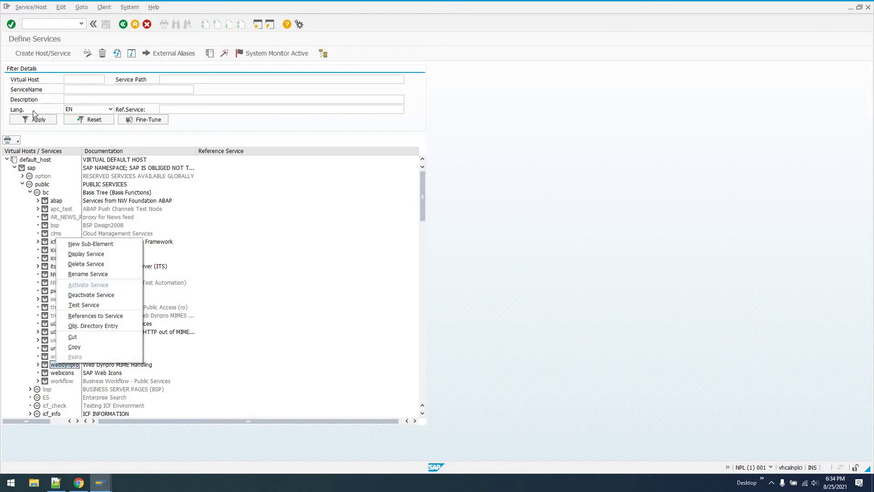
pyautogui.click(115, 53)
pyautogui.click(123, 24)
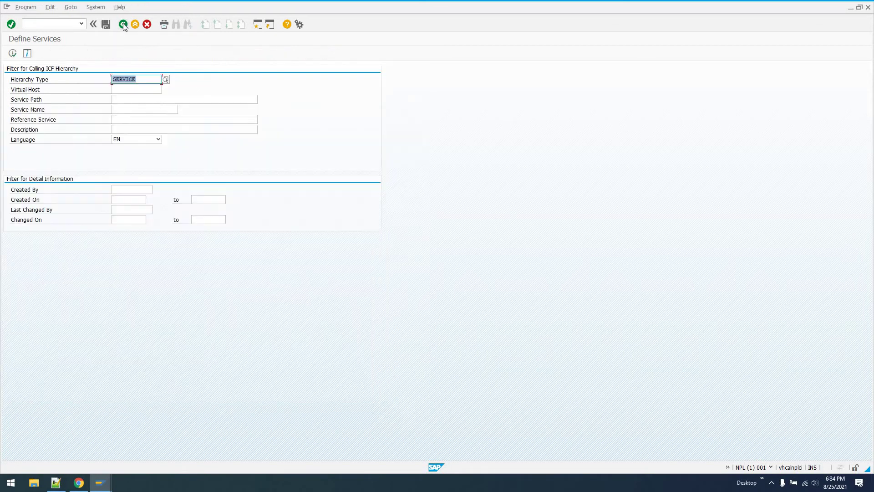
pyautogui.click(123, 24)
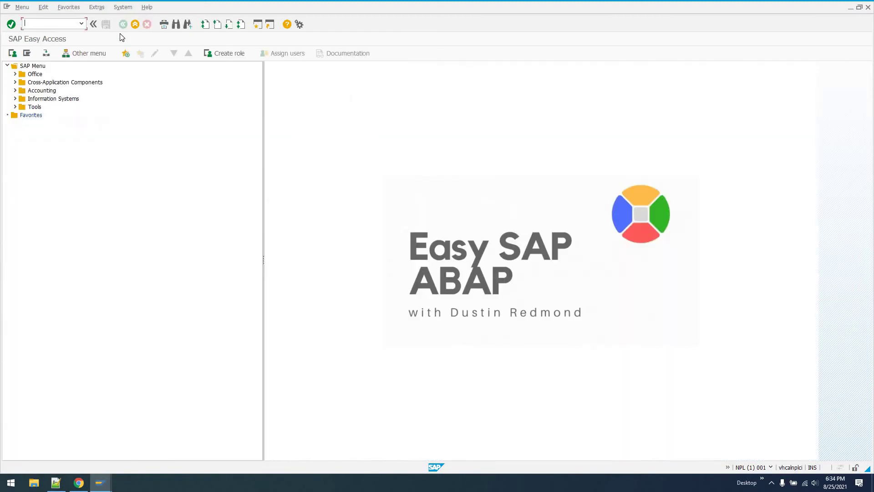
# - In se80, display ZTESTWEBDYNPRO's MAIN view with its 'Hello, Web Dynpro!' caption layout
pyautogui.write('se80')
pyautogui.press('Return')
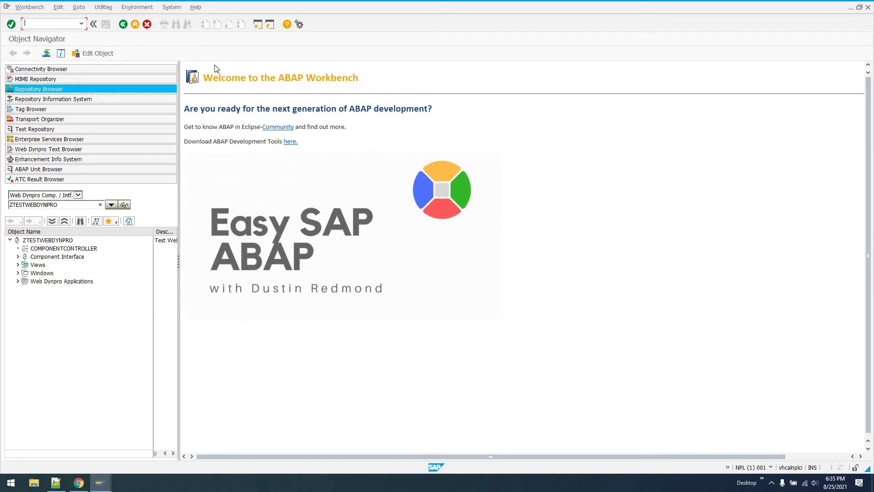
pyautogui.press('Tab')
pyautogui.click(17, 265)
pyautogui.doubleClick(40, 273)
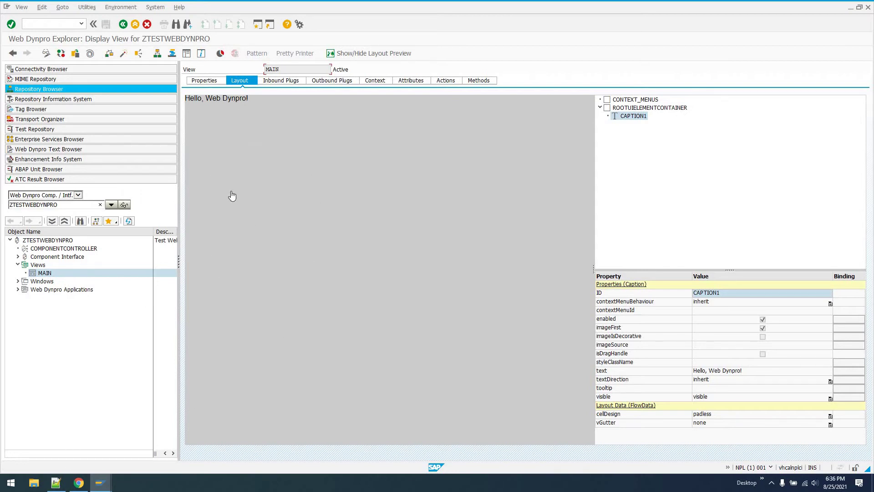
# - Prefix the 192.168.0.17 vhcalnplci hosts line with # and relaunch Notepad++ as Administrator
pyautogui.click(57, 482)
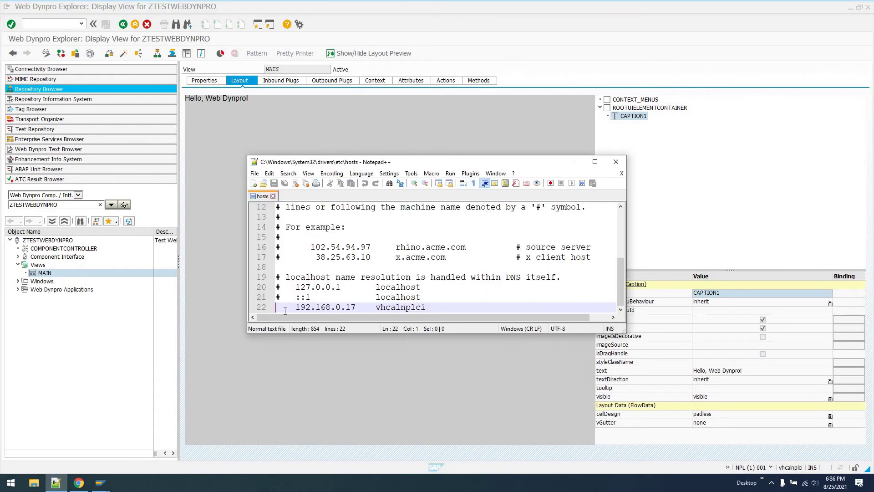
pyautogui.write('#')
pyautogui.hotkey('ctrl', 's')
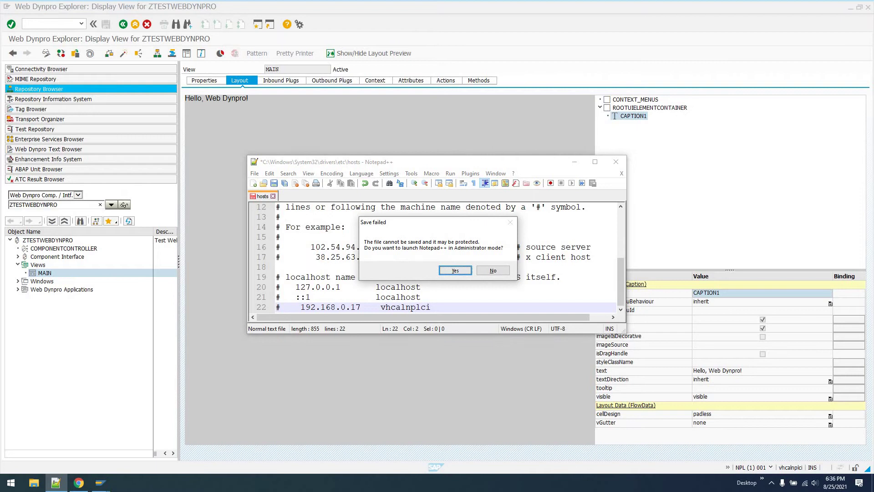
pyautogui.press('Return')
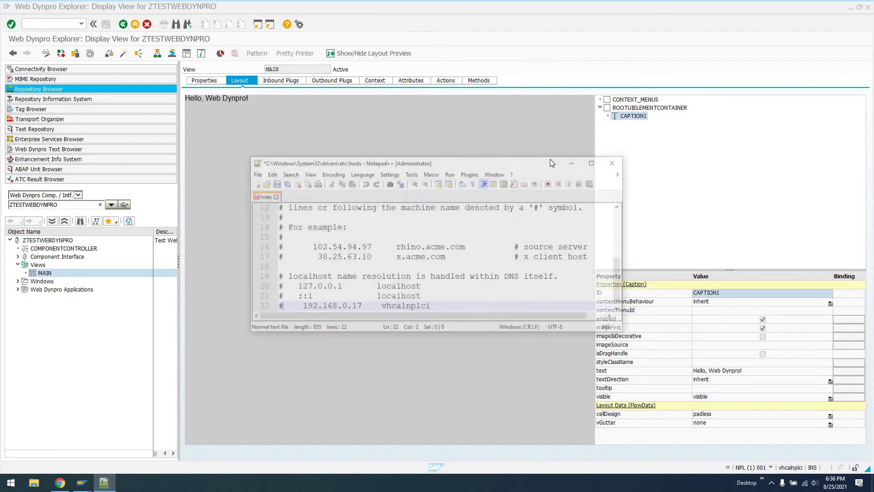
pyautogui.click(411, 164)
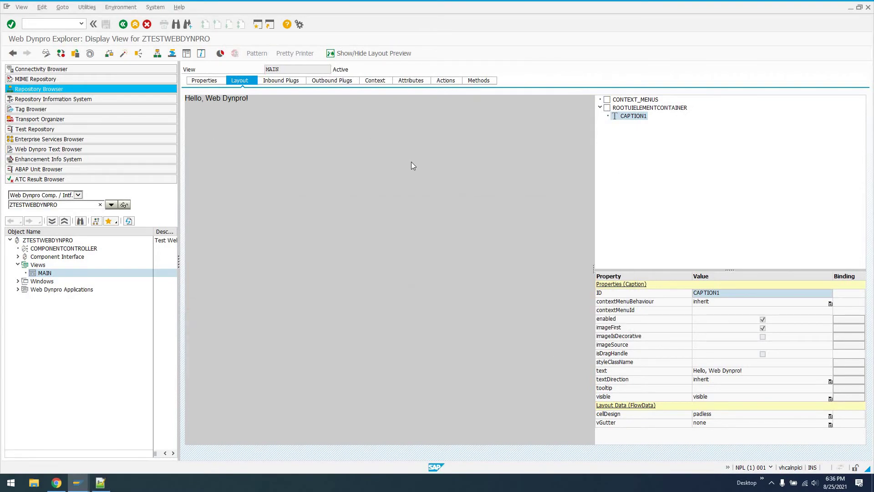
# - Reopen se80 and review the MAIN view's layout preview and inbound plugs
pyautogui.press('F3')
pyautogui.write('se80')
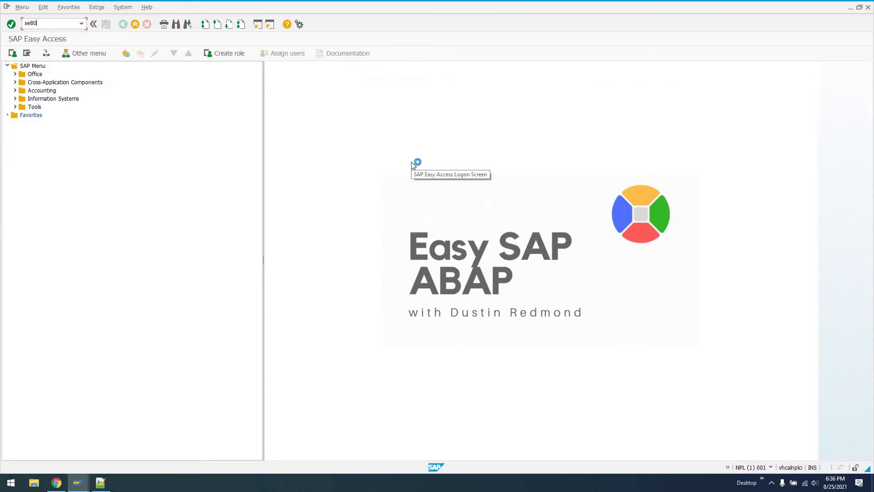
pyautogui.press('Return')
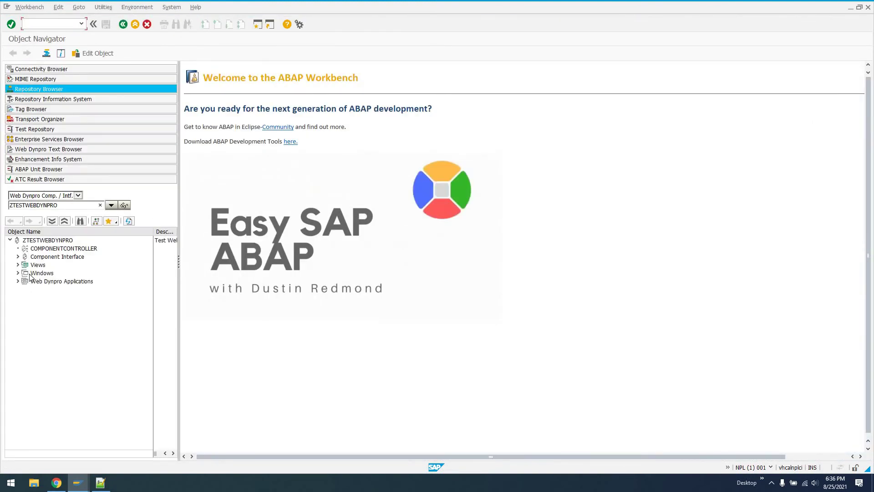
pyautogui.click(17, 264)
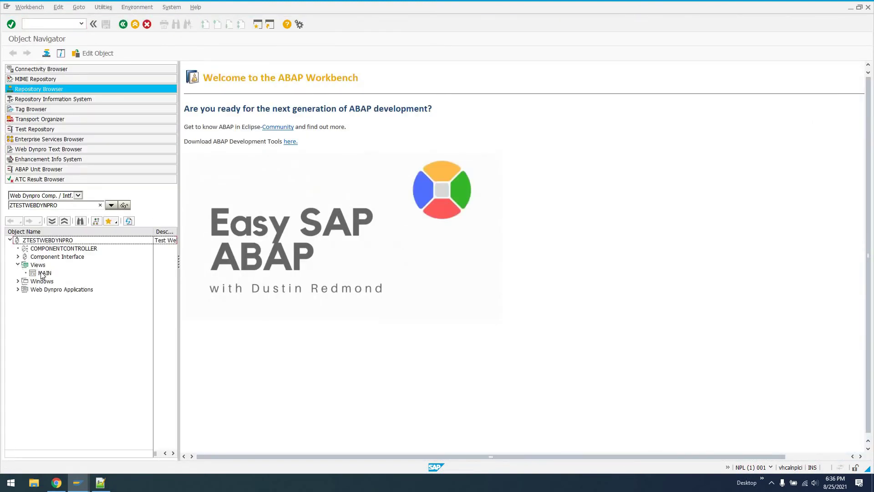
pyautogui.doubleClick(46, 273)
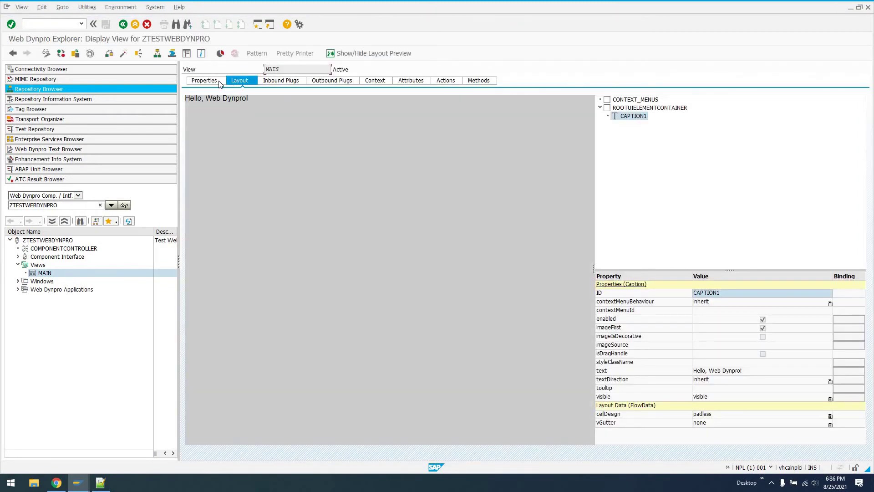
pyautogui.click(239, 80)
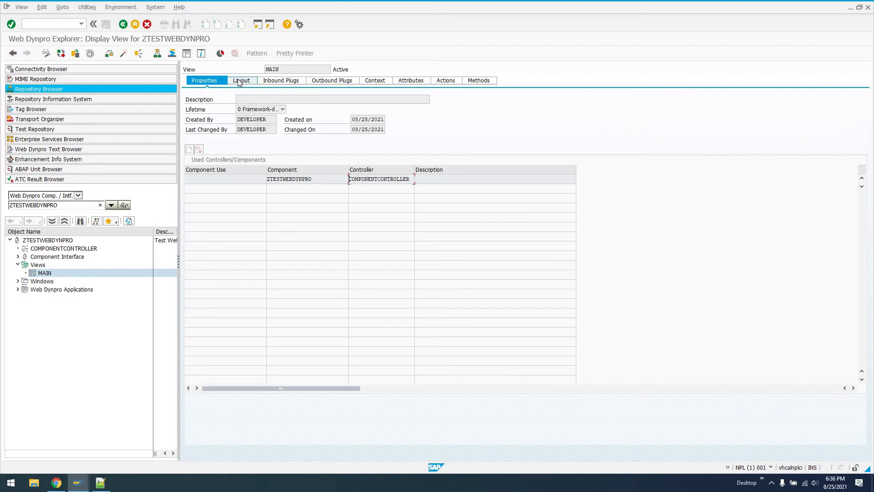
pyautogui.click(238, 81)
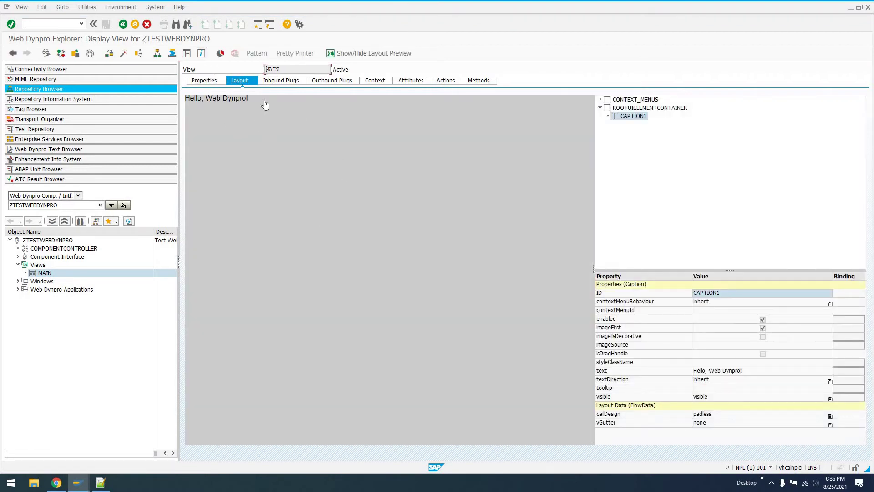
pyautogui.click(281, 80)
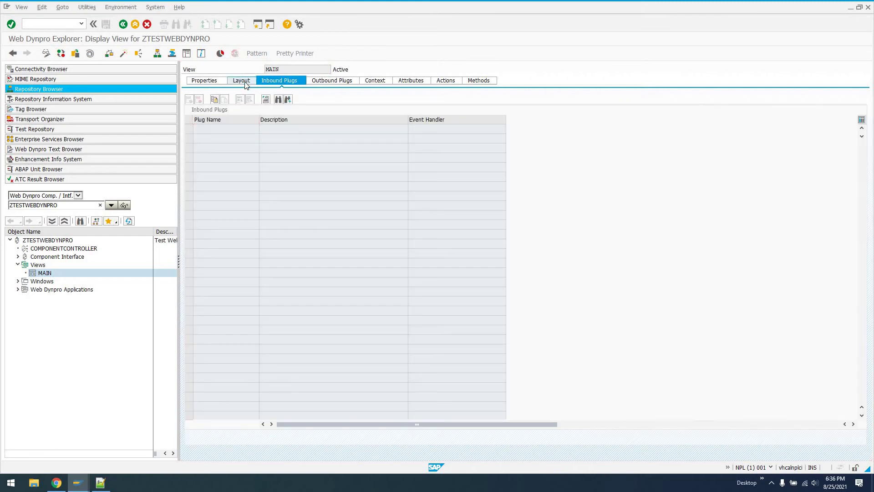
pyautogui.click(239, 80)
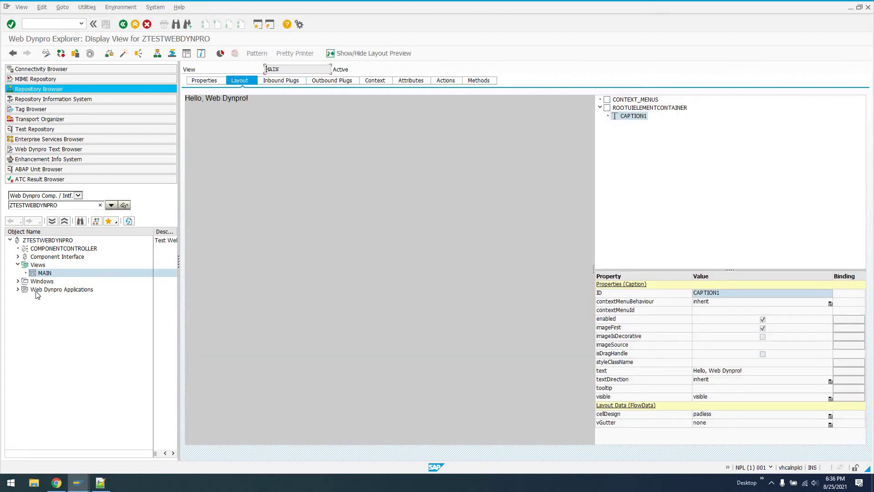
# - Open the ZTESTWEBDYNPRO application's properties and copy its test URL
pyautogui.click(18, 289)
pyautogui.doubleClick(63, 297)
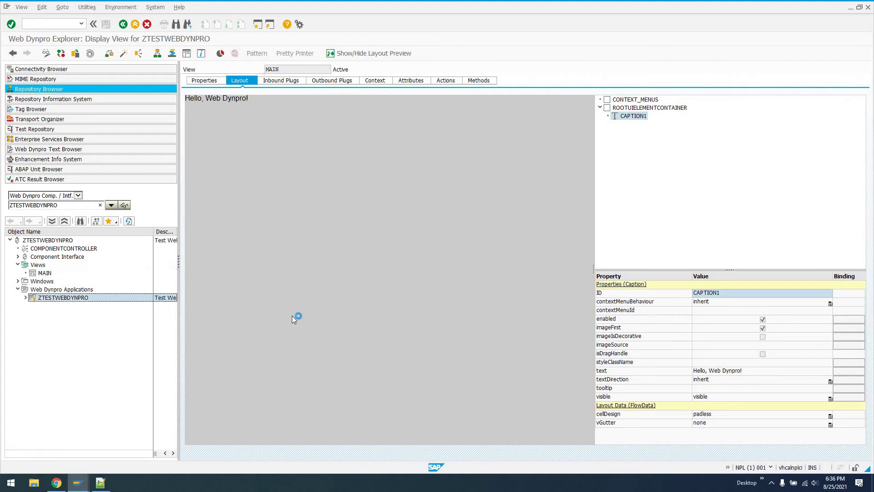
pyautogui.tripleClick(241, 279)
pyautogui.hotkey('ctrl', 'c')
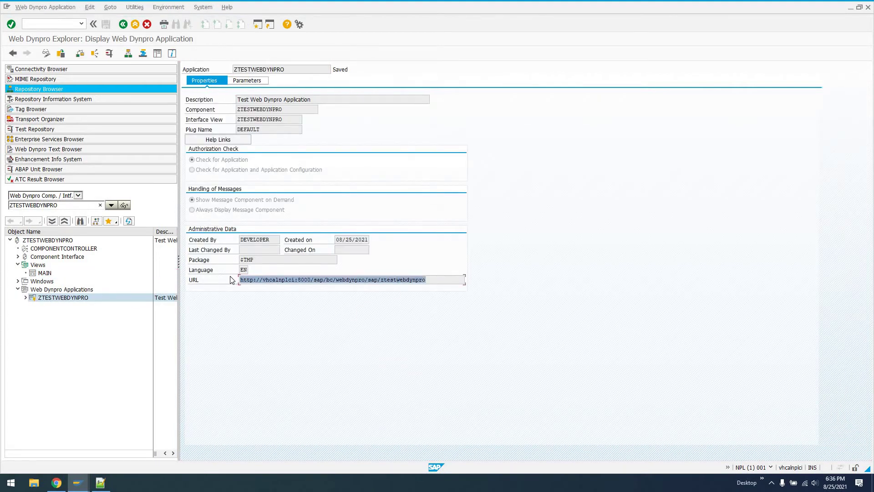
pyautogui.click(232, 280)
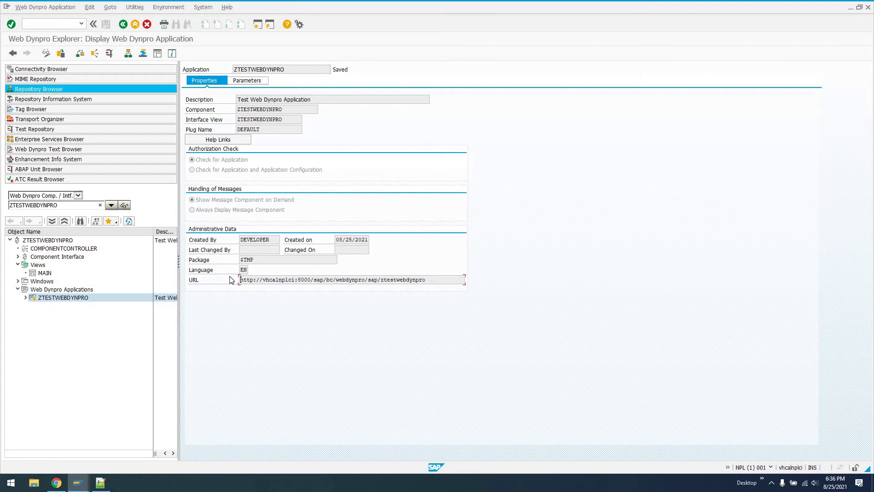
# - Launch a new incognito Chrome window from the Windows Start search
pyautogui.press('super')
pyautogui.write('chreom')
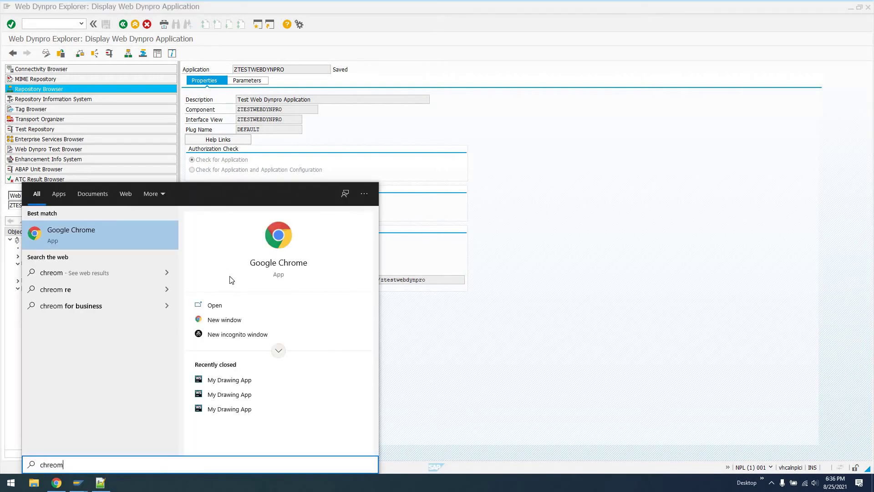
pyautogui.press('Down')
pyautogui.press('Down')
pyautogui.press('Return')
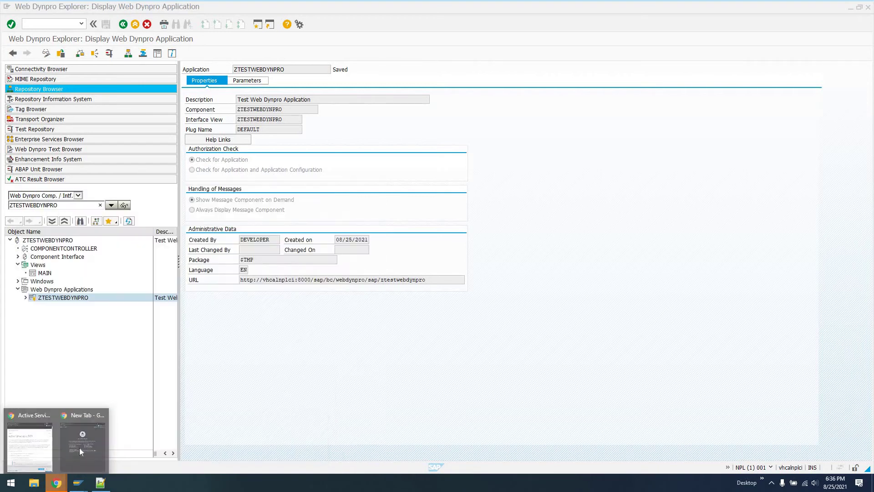
# - Load the pasted test URL and get past the certificate warning to the NetWeaver logon page
pyautogui.hotkey('ctrl', 'v')
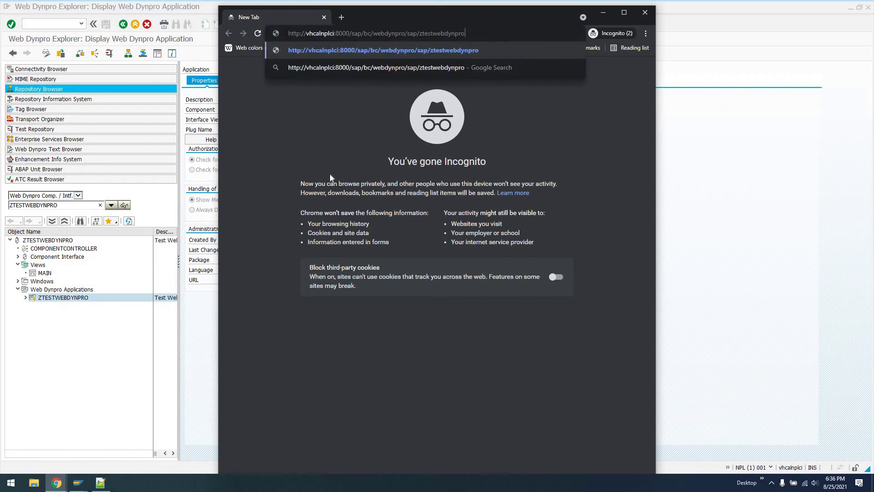
pyautogui.press('Return')
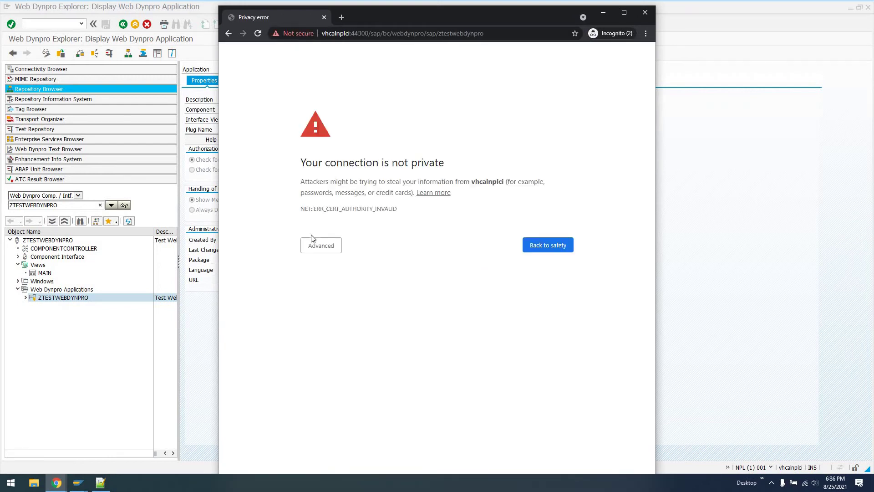
pyautogui.click(318, 247)
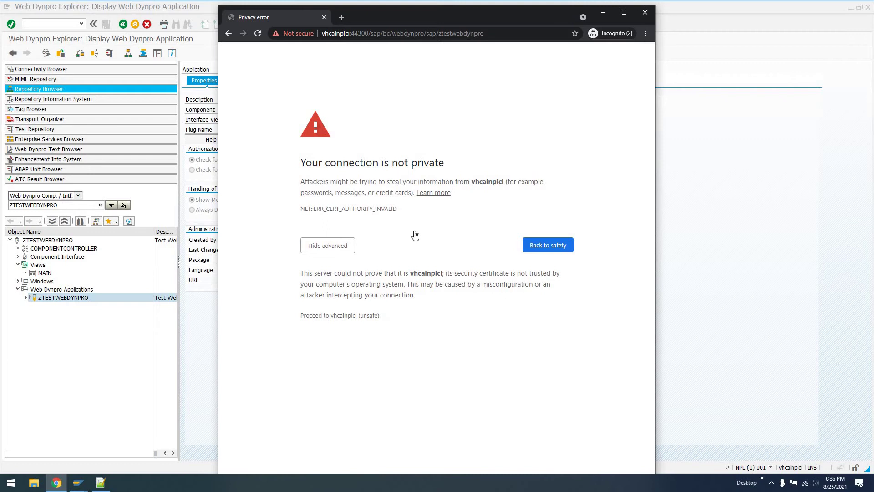
pyautogui.press('F5')
pyautogui.click(472, 103)
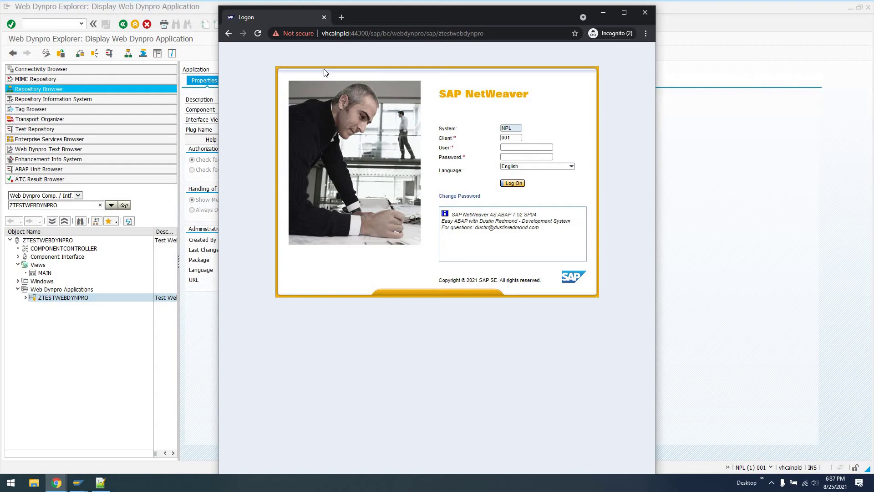
# - Save the edited hosts file in Notepad++ and minimize the editor
pyautogui.click(100, 483)
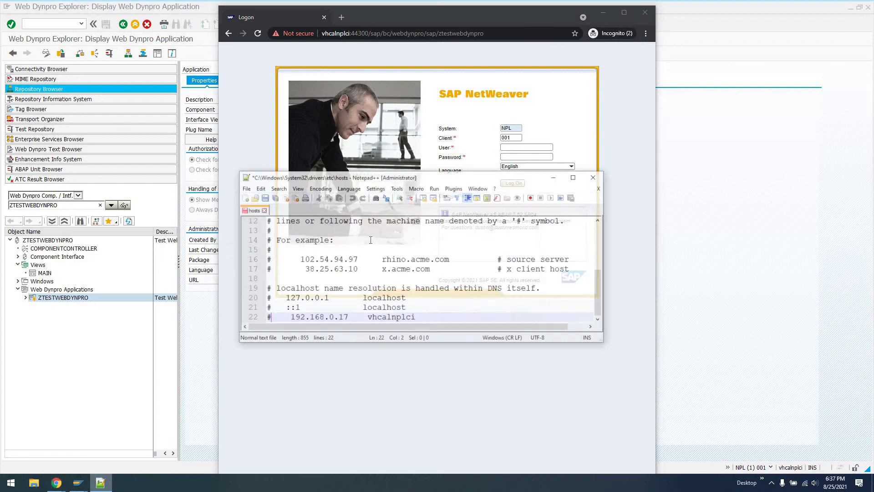
pyautogui.hotkey('ctrl', 's')
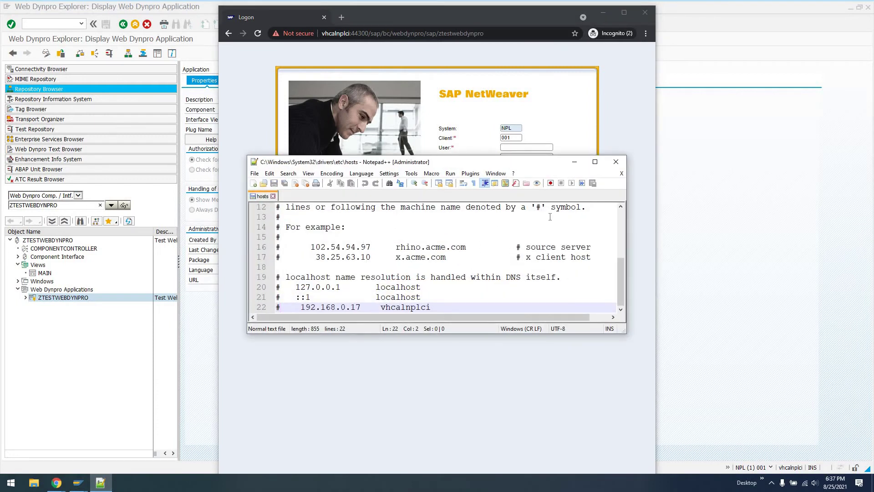
pyautogui.click(574, 162)
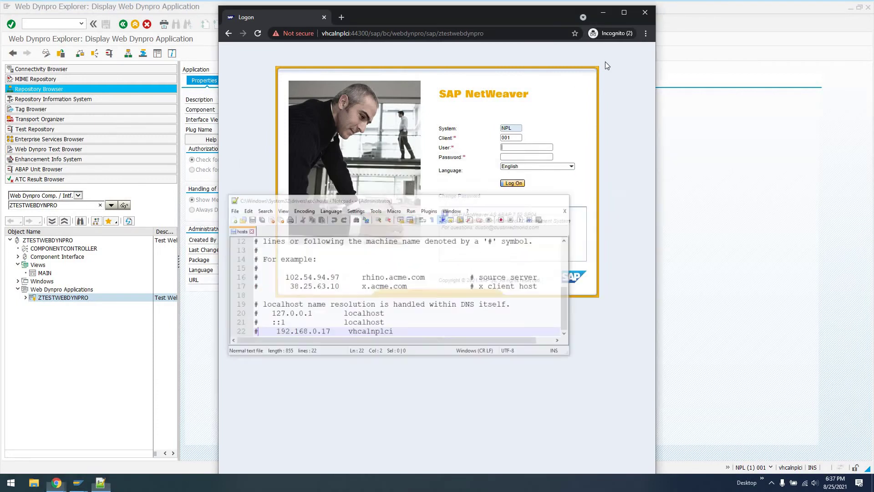
pyautogui.click(646, 14)
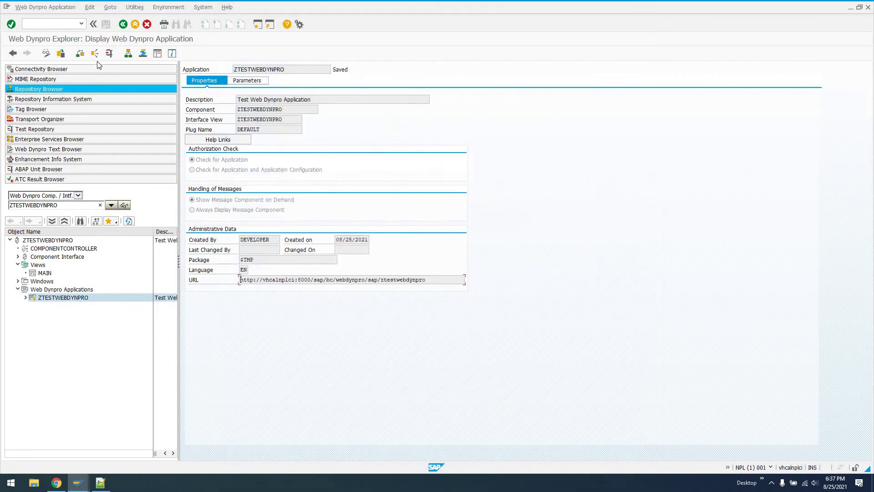
pyautogui.click(123, 25)
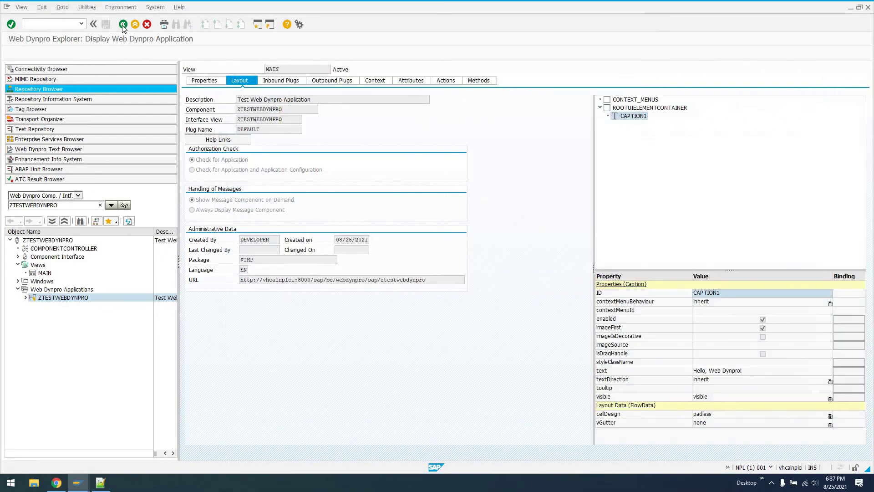
pyautogui.click(123, 25)
pyautogui.click(123, 24)
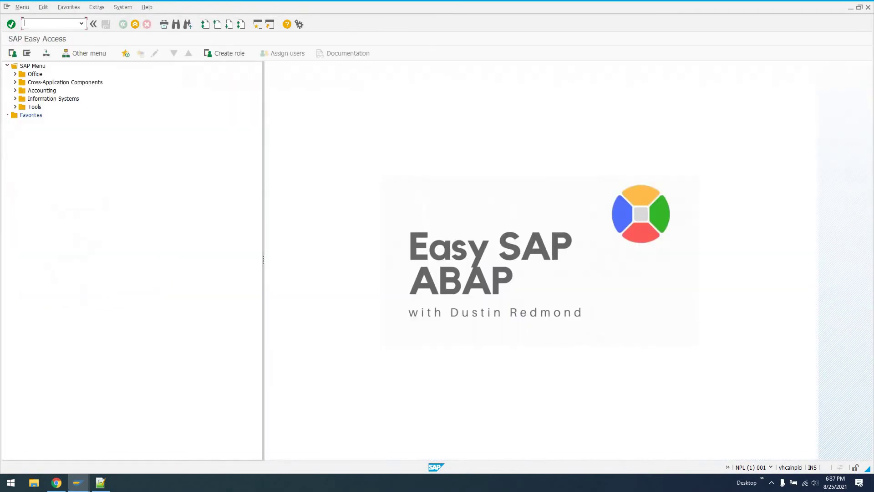
pyautogui.write('se80')
pyautogui.press('Return')
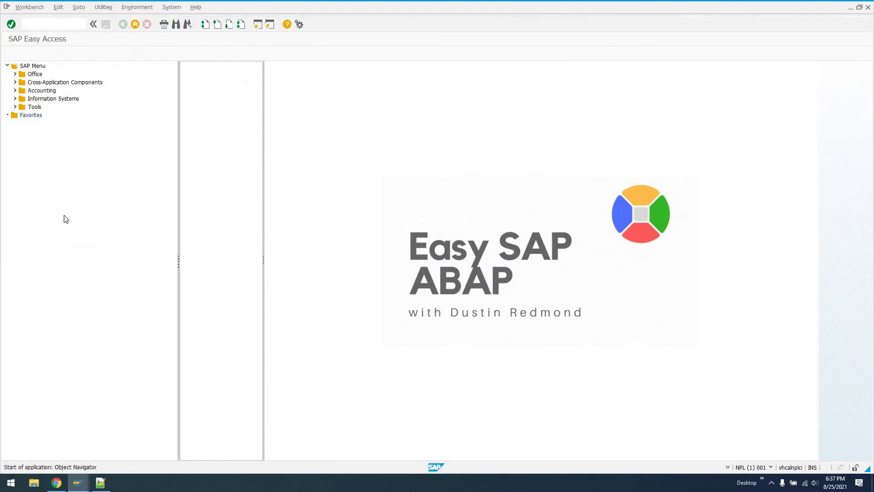
pyautogui.click(18, 265)
pyautogui.doubleClick(45, 272)
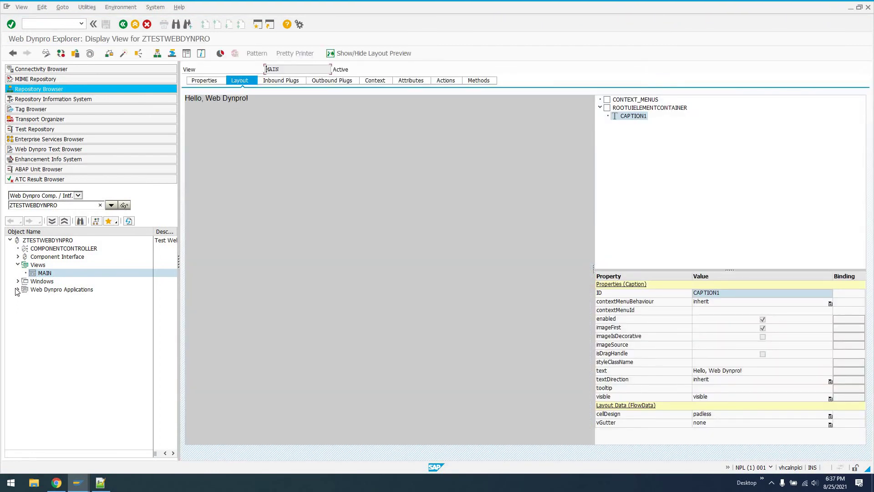
pyautogui.click(98, 486)
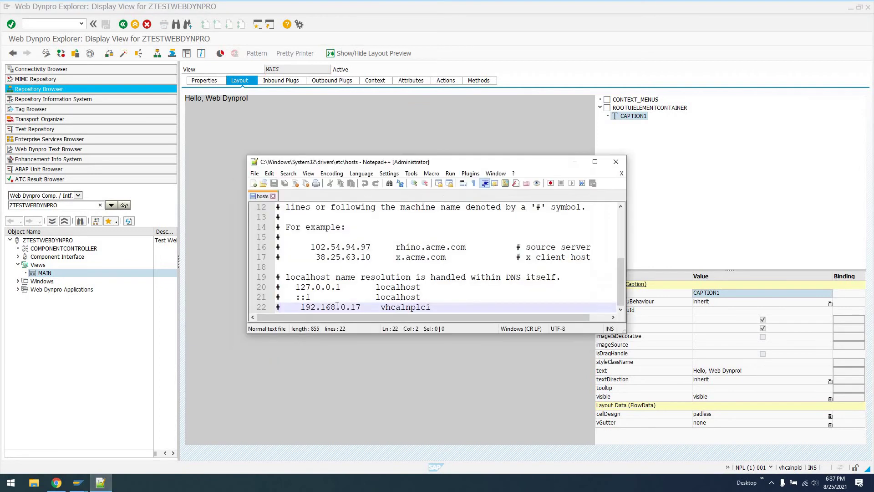
pyautogui.click(579, 166)
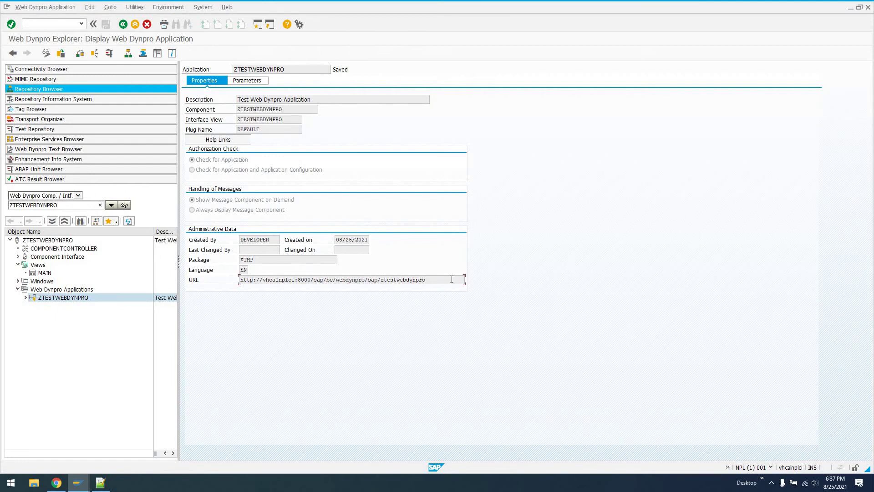
# - Copy the application URL and open a new incognito Chrome window
pyautogui.hotkey('shift', 'Home')
pyautogui.click(174, 389)
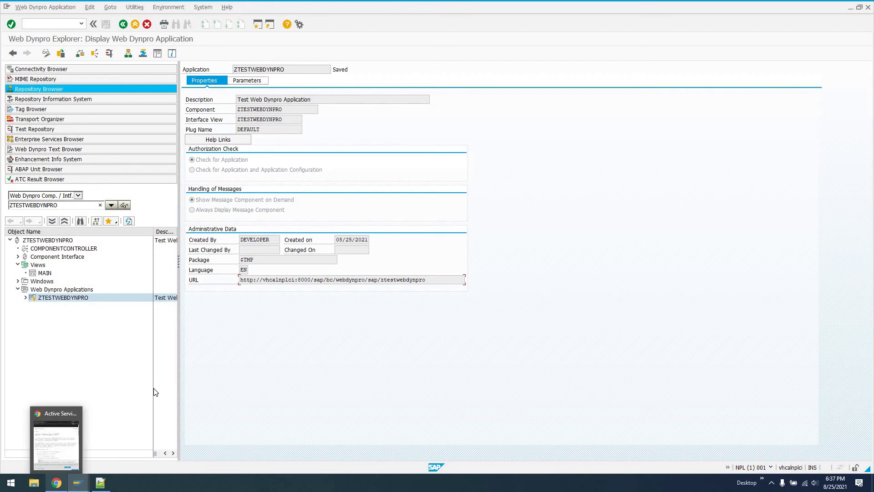
pyautogui.press('super')
pyautogui.write('chrome')
pyautogui.press('Right')
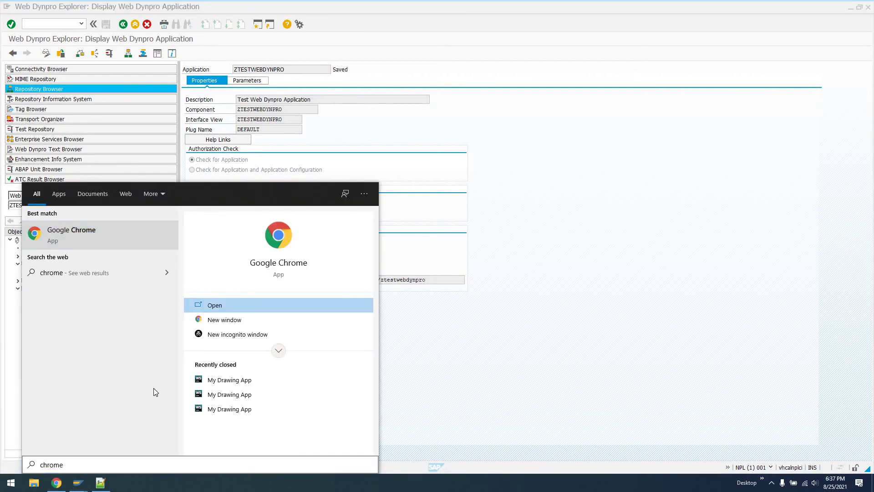
pyautogui.press('Down')
pyautogui.press('Down')
pyautogui.press('Return')
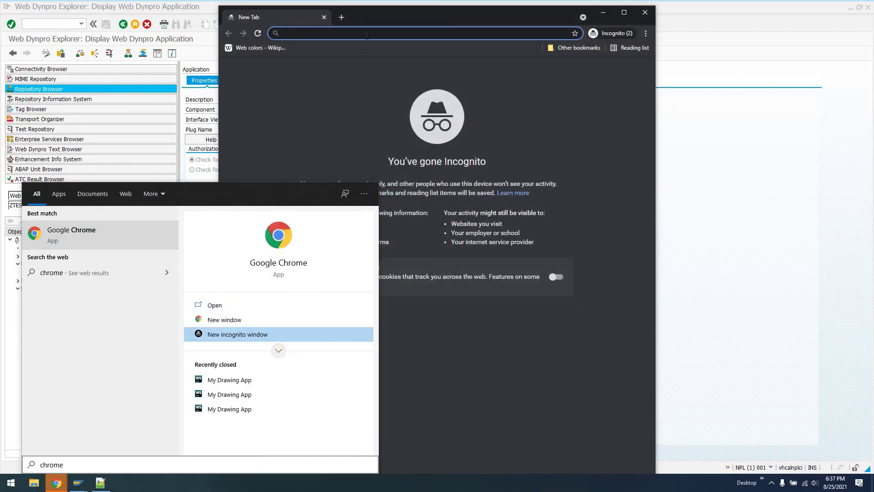
# - Load the test URL's logon page, close Chrome, and reopen the MAIN view in SE80
pyautogui.write('http://vhcalnplci:44300/sap/bc/webdynpro/sap/ztestwebdynpro')
pyautogui.press('Return')
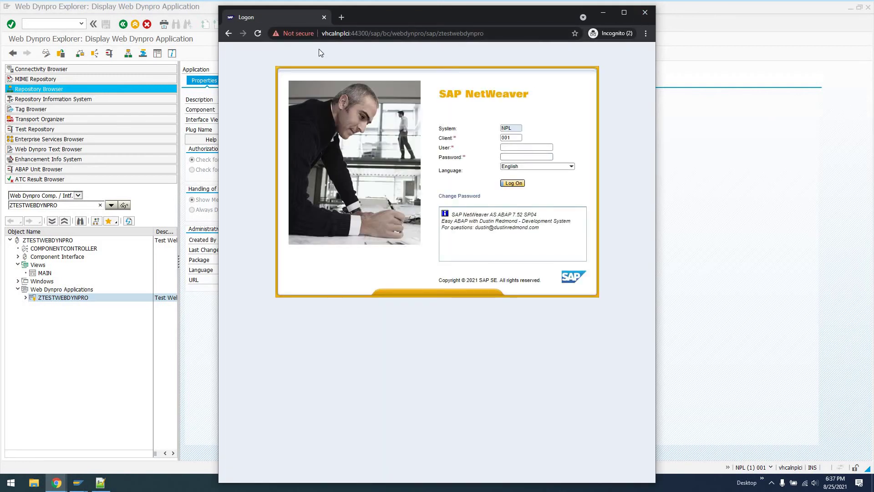
pyautogui.click(646, 13)
pyautogui.doubleClick(44, 273)
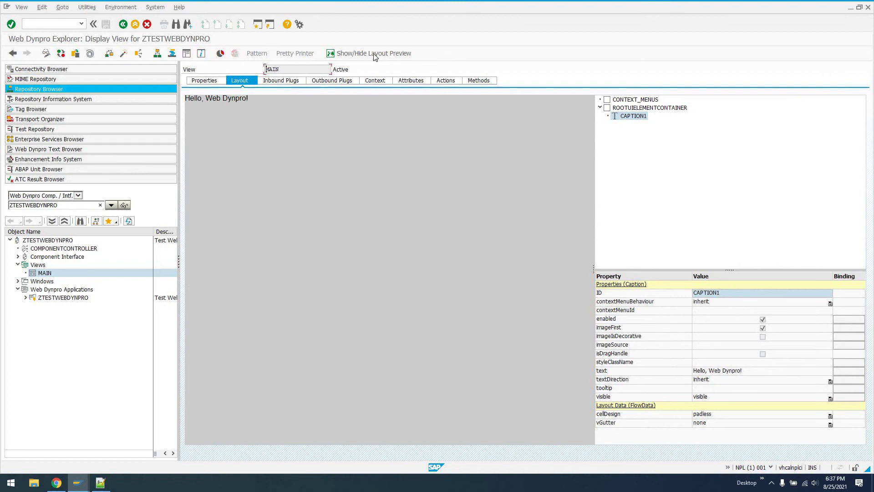
# - Restore the Notepad++ window with the hosts file from its taskbar preview
pyautogui.click(361, 53)
pyautogui.moveTo(101, 484)
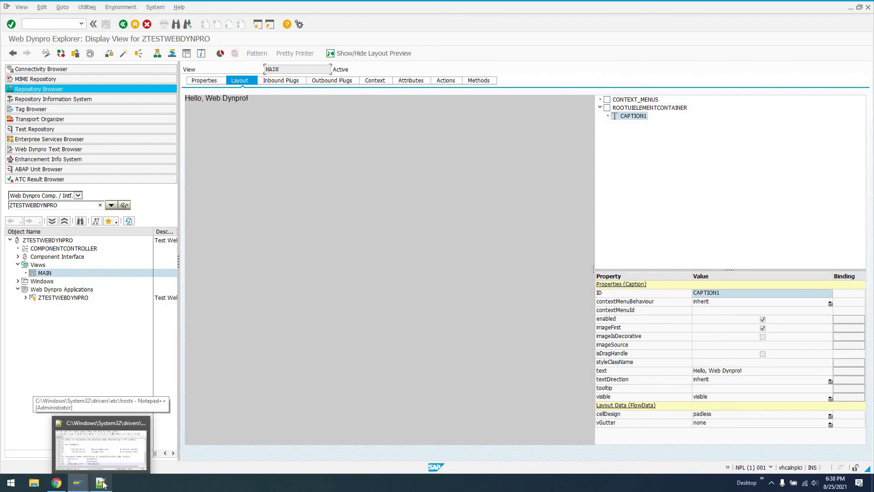
# - In the hosts file, remove the '#' before the 192.168.0.17 vhcalnplci entry on line 22
pyautogui.click(100, 446)
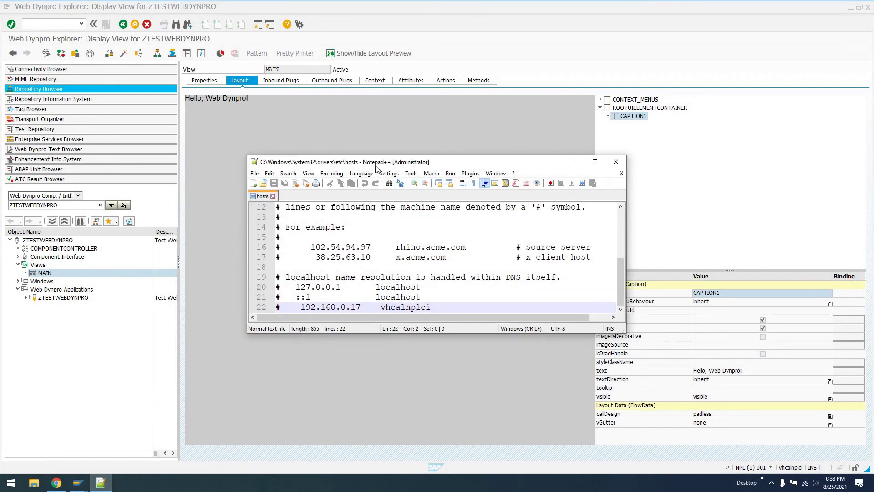
pyautogui.moveTo(273, 162); pyautogui.dragTo(247, 141)
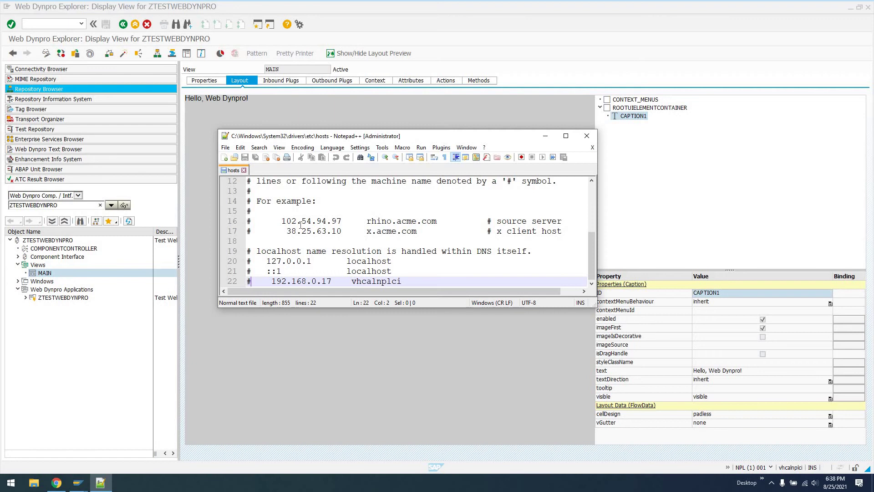
pyautogui.press('BackSpace')
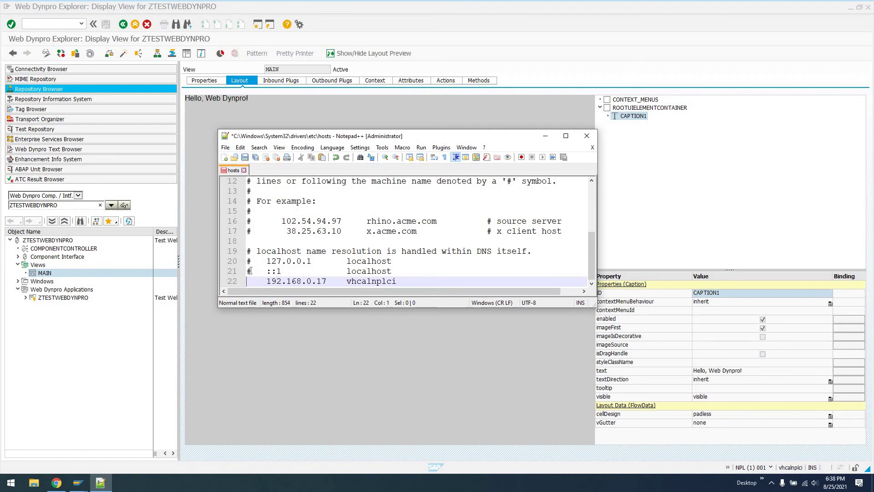
pyautogui.click(253, 272)
pyautogui.hotkey('shift', 'Left')
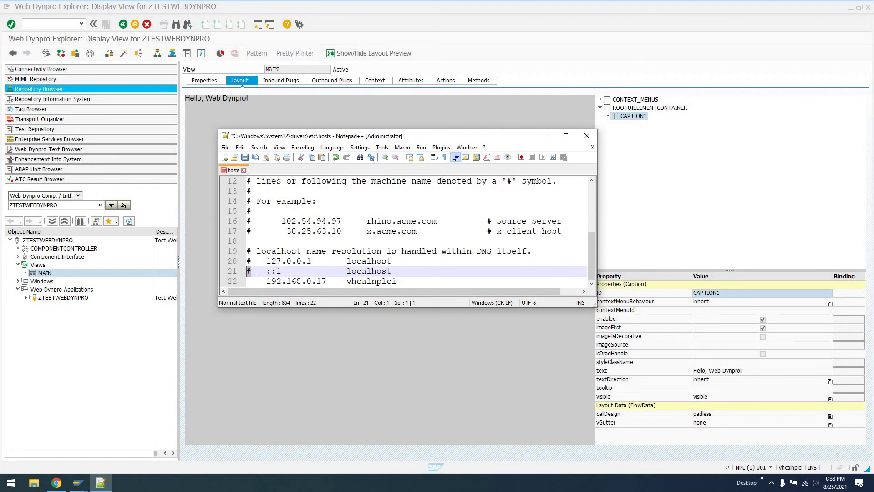
pyautogui.click(269, 281)
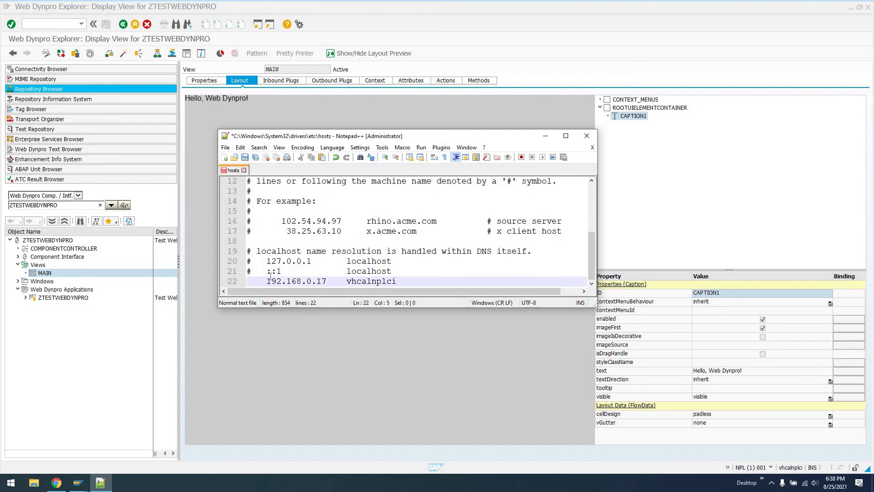
pyautogui.press('Up')
pyautogui.press('Up')
pyautogui.click(269, 281)
pyautogui.hotkey('shift', 'Right')
pyautogui.hotkey('shift', 'Right')
pyautogui.hotkey('shift', 'Right')
pyautogui.hotkey('shift', 'Right')
pyautogui.hotkey('shift', 'Right')
pyautogui.hotkey('shift', 'Right')
pyautogui.hotkey('shift', 'Right')
pyautogui.hotkey('shift', 'Right')
pyautogui.hotkey('shift', 'Right')
pyautogui.hotkey('shift', 'Right')
pyautogui.hotkey('shift', 'Right')
pyautogui.hotkey('shift', 'Right')
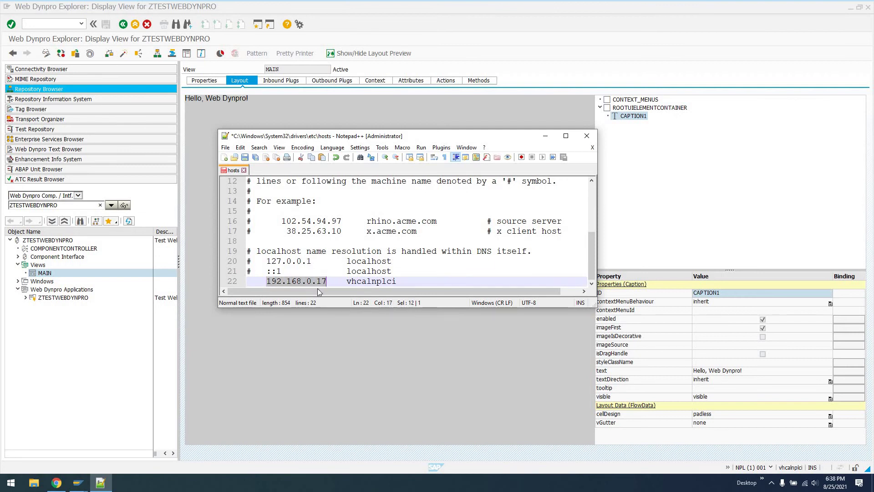
# - Ping vhcalnplci from a cmd prompt, see it cannot find the host, and close the prompt
pyautogui.press('super')
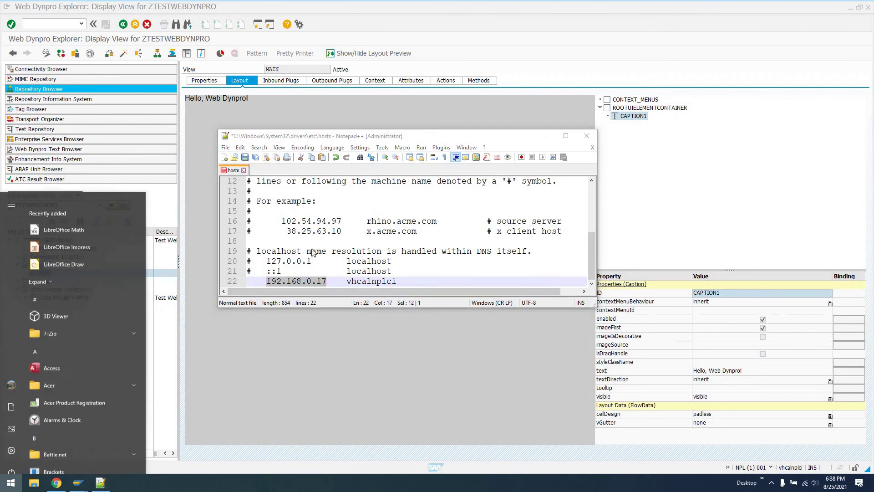
pyautogui.write('cmd')
pyautogui.press('Return')
pyautogui.write('ping')
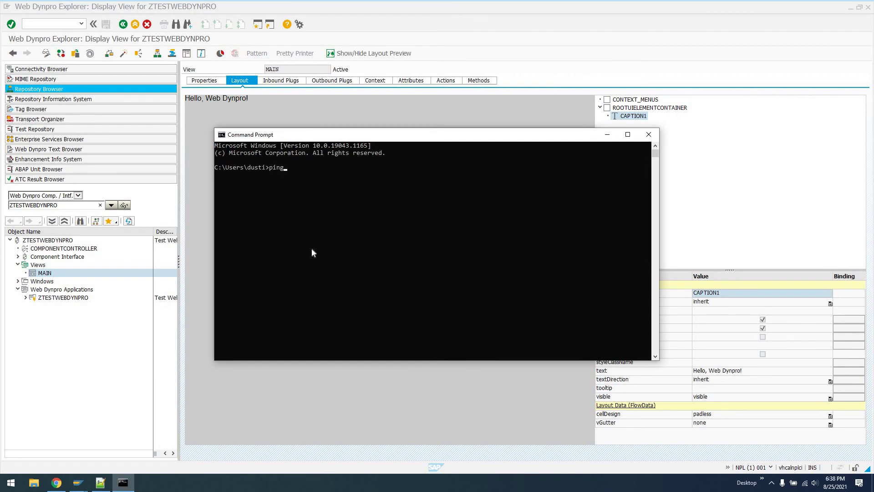
pyautogui.write(' vhcalnplci')
pyautogui.press('Return')
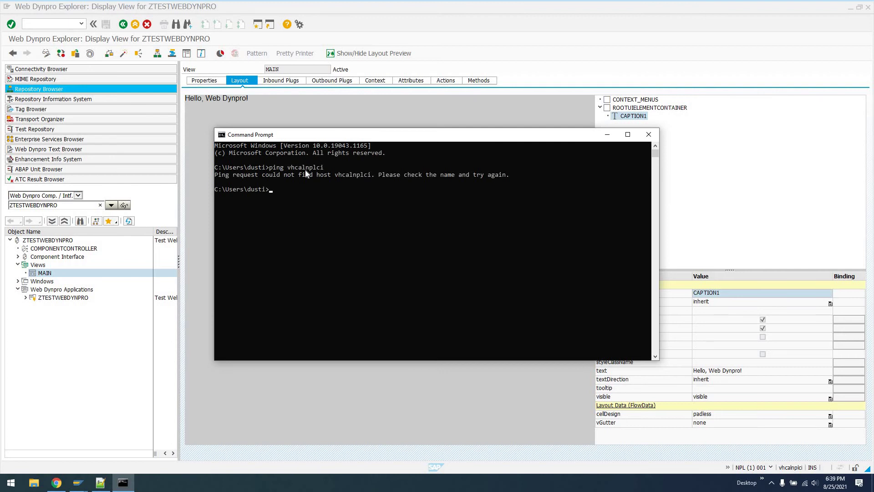
pyautogui.click(649, 135)
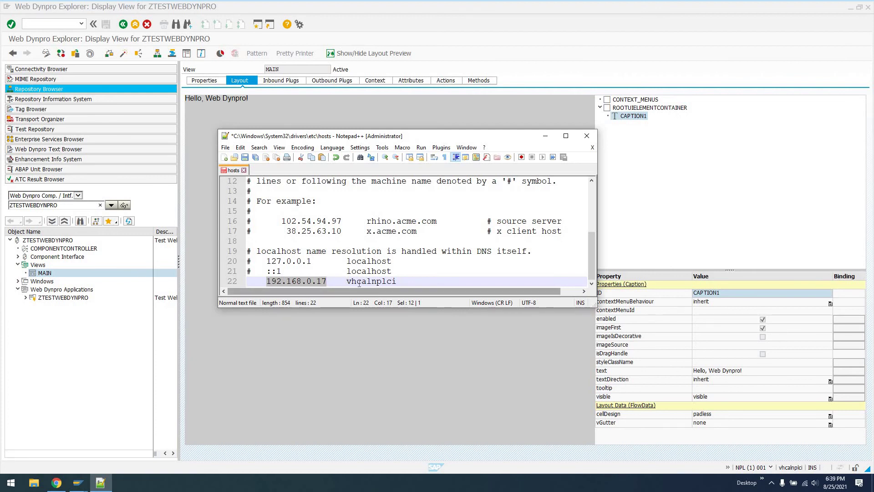
# - Review the line 22 entry by selecting the IP 192.168.0.17 and host name vhcalnplci
pyautogui.moveTo(347, 281); pyautogui.dragTo(266, 281)
pyautogui.keyDown('shift'); pyautogui.click(412, 285); pyautogui.keyUp('shift')
pyautogui.doubleClick(273, 281)
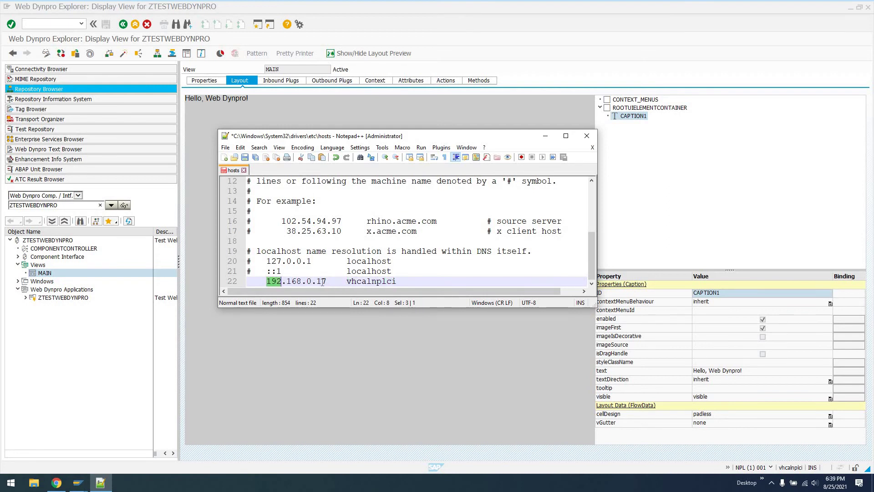
pyautogui.moveTo(323, 282); pyautogui.dragTo(321, 281)
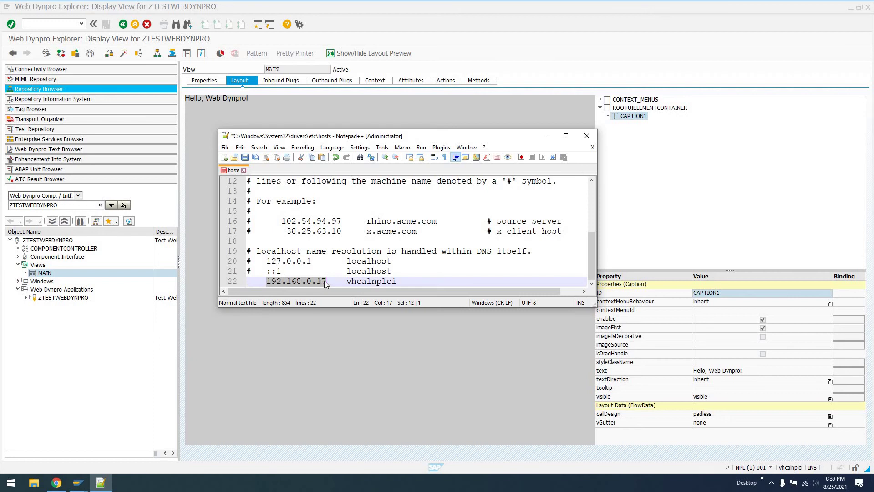
pyautogui.click(327, 281)
pyautogui.hotkey('shift', 'Left')
pyautogui.hotkey('shift', 'Left')
pyautogui.hotkey('shift', 'Left')
pyautogui.hotkey('shift', 'Left')
pyautogui.hotkey('shift', 'Left')
pyautogui.hotkey('shift', 'Left')
pyautogui.hotkey('shift', 'Left')
pyautogui.hotkey('shift', 'Left')
pyautogui.hotkey('shift', 'Left')
pyautogui.hotkey('shift', 'Left')
pyautogui.hotkey('shift', 'Left')
pyautogui.hotkey('shift', 'Left')
pyautogui.hotkey('shift', 'Left')
pyautogui.click(346, 281)
pyautogui.hotkey('shift', 'Right')
pyautogui.hotkey('shift', 'Right')
pyautogui.hotkey('shift', 'Right')
pyautogui.hotkey('shift', 'Right')
pyautogui.hotkey('shift', 'Right')
pyautogui.hotkey('shift', 'Right')
pyautogui.hotkey('shift', 'Right')
pyautogui.hotkey('shift', 'Right')
pyautogui.hotkey('shift', 'Right')
pyautogui.hotkey('shift', 'Right')
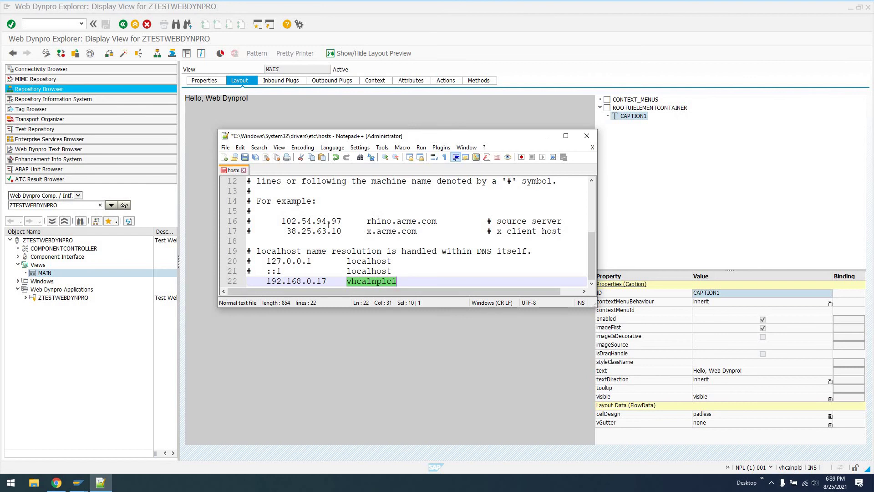
# - Save the hosts file with Ctrl+S and close Notepad++
pyautogui.click(406, 251)
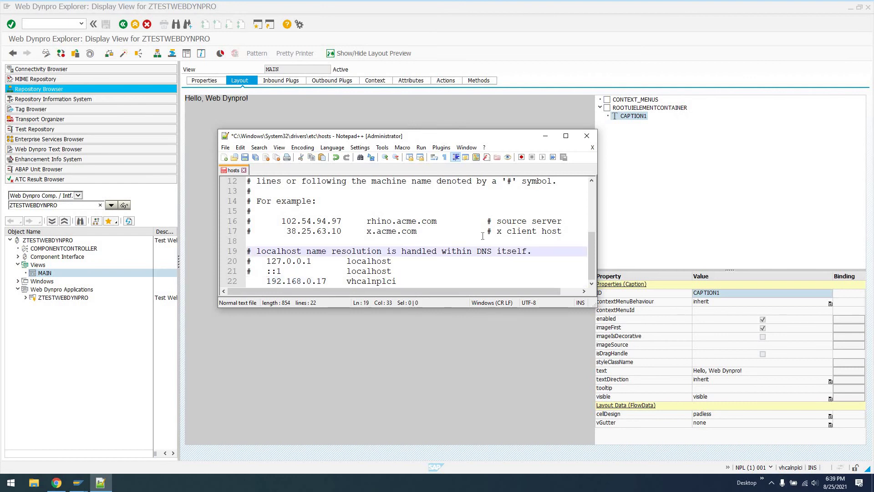
pyautogui.hotkey('ctrl', 's')
pyautogui.click(587, 135)
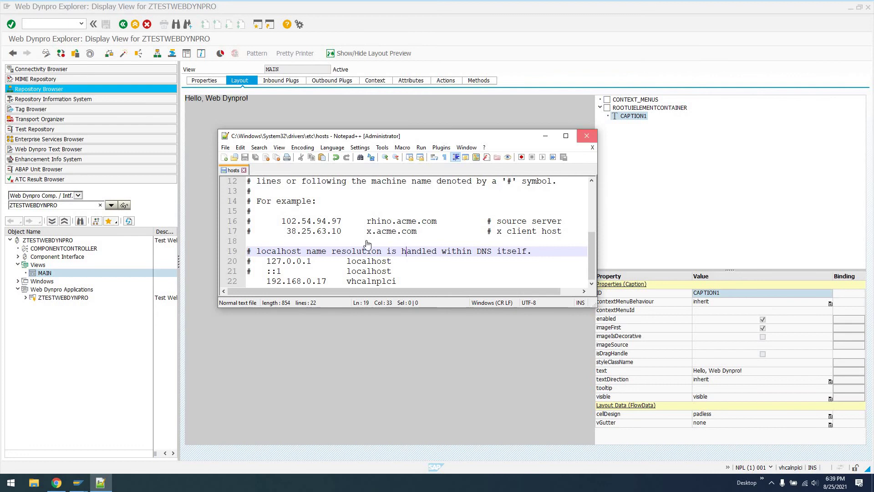
# - Ping vhcalnplci from cmd and confirm 4 replies from 192.168.0.17 with 0% loss
pyautogui.press('super')
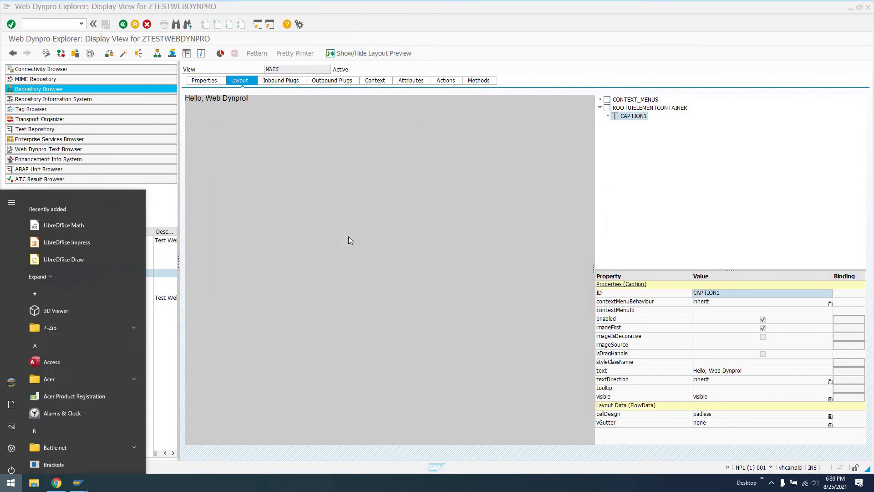
pyautogui.write('cmd')
pyautogui.press('Return')
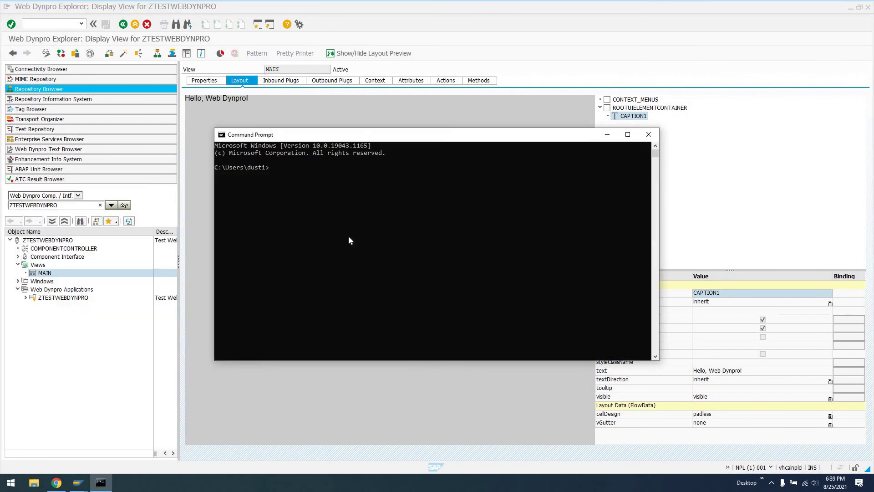
pyautogui.write('ping')
pyautogui.write('vhcalnplci')
pyautogui.press('Return')
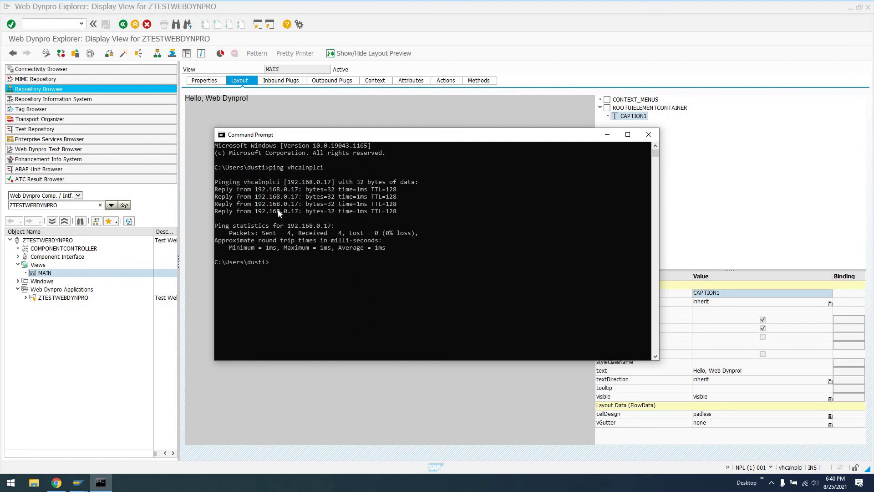
pyautogui.moveTo(301, 210); pyautogui.dragTo(254, 211)
# - Close the prompt, then open ZTESTWEBDYNPRO in SE80 and view its MAIN view properties and layout
pyautogui.click(649, 135)
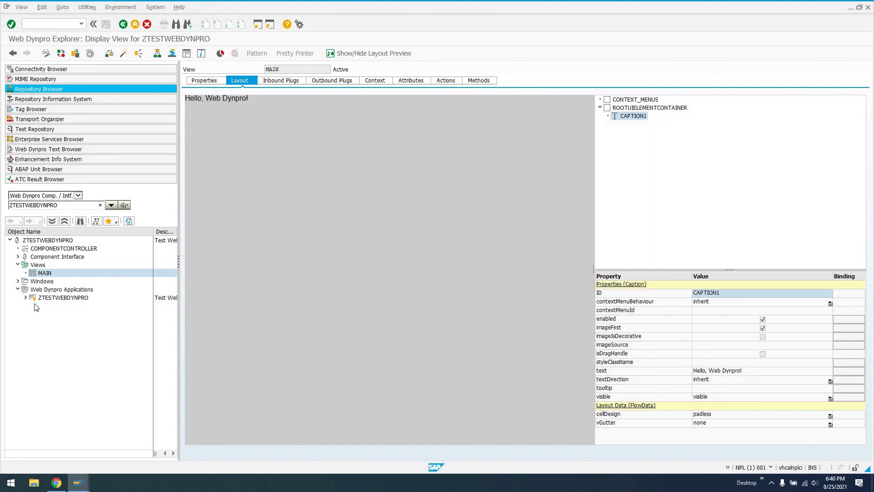
pyautogui.doubleClick(53, 298)
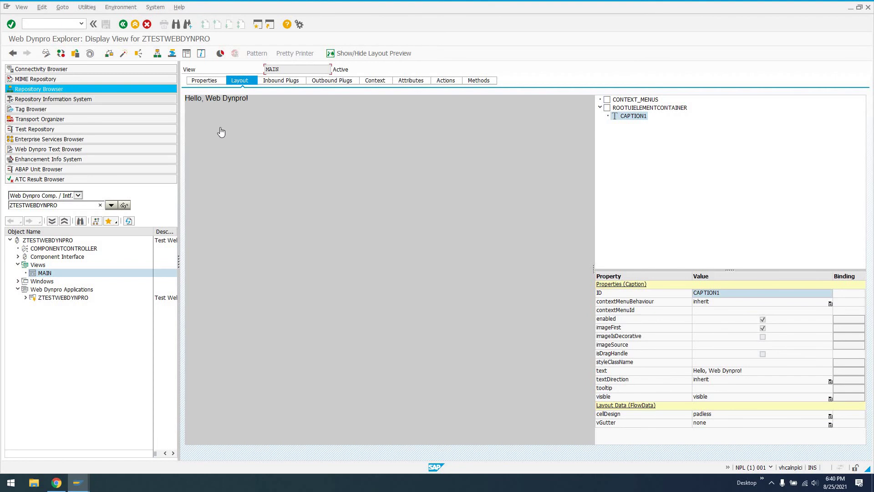
pyautogui.click(203, 81)
pyautogui.click(240, 81)
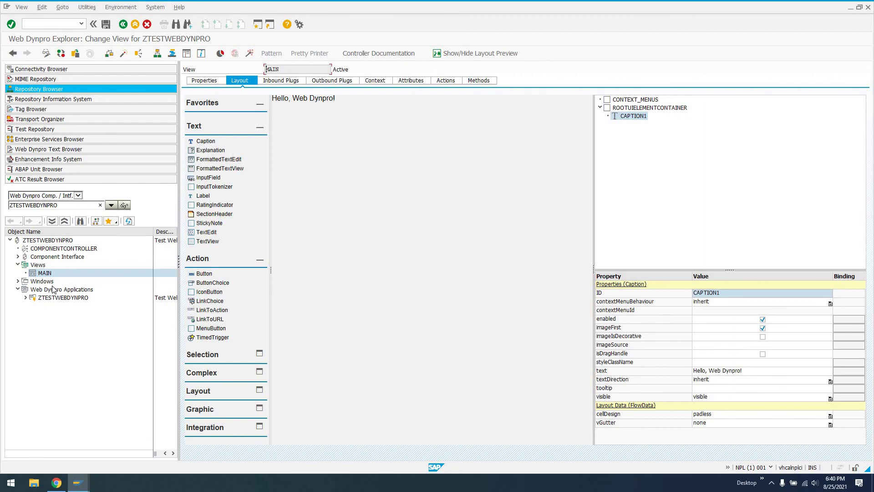
# - Run Test on the ZTESTWEBDYNPRO application to launch its URL in a browser
pyautogui.doubleClick(39, 298)
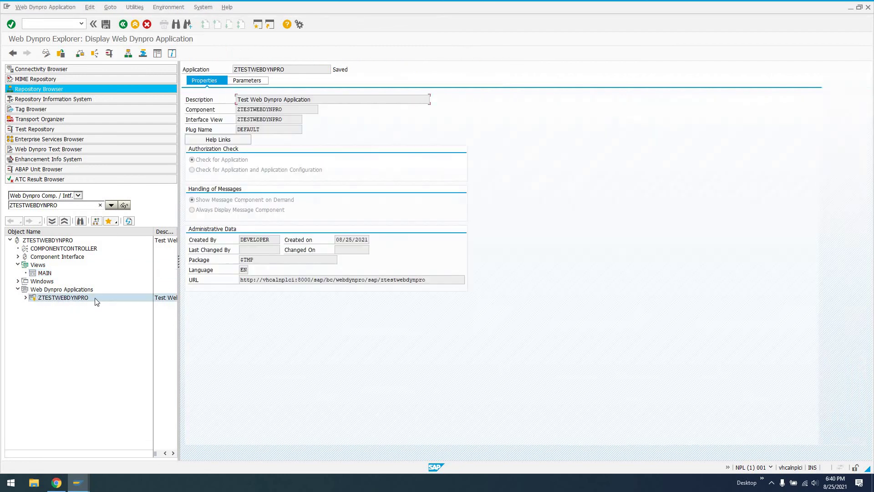
pyautogui.rightClick(57, 303)
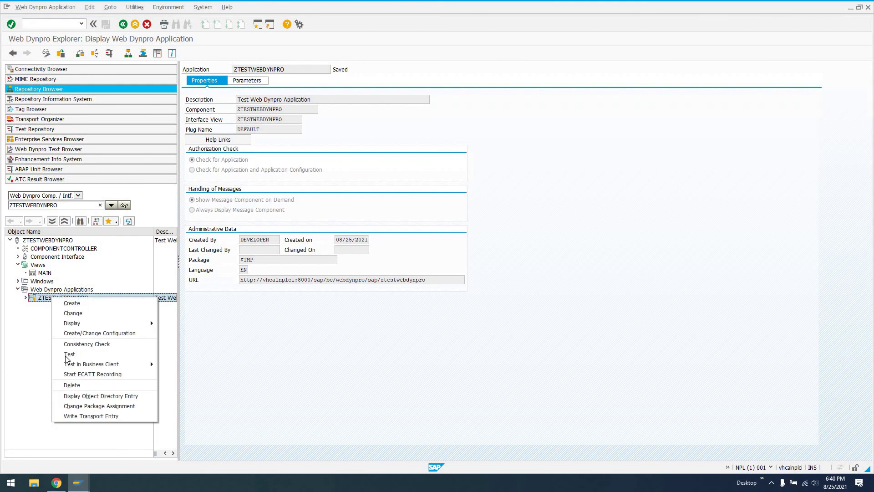
pyautogui.click(68, 354)
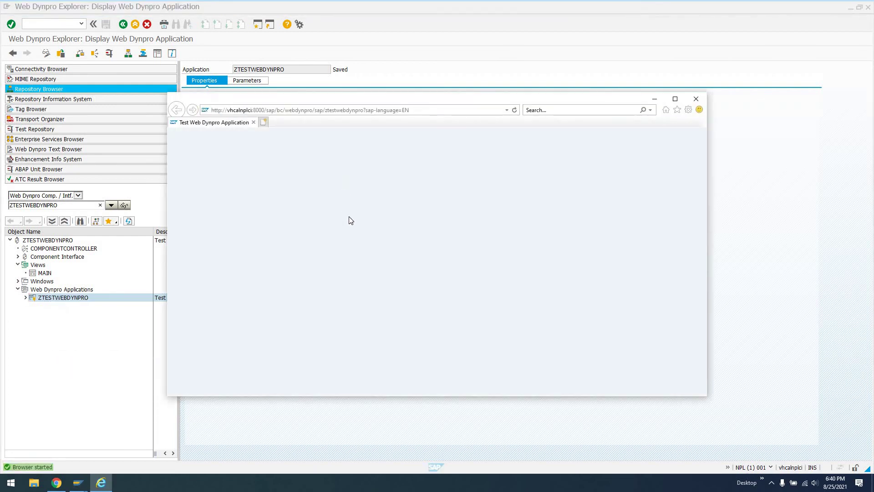